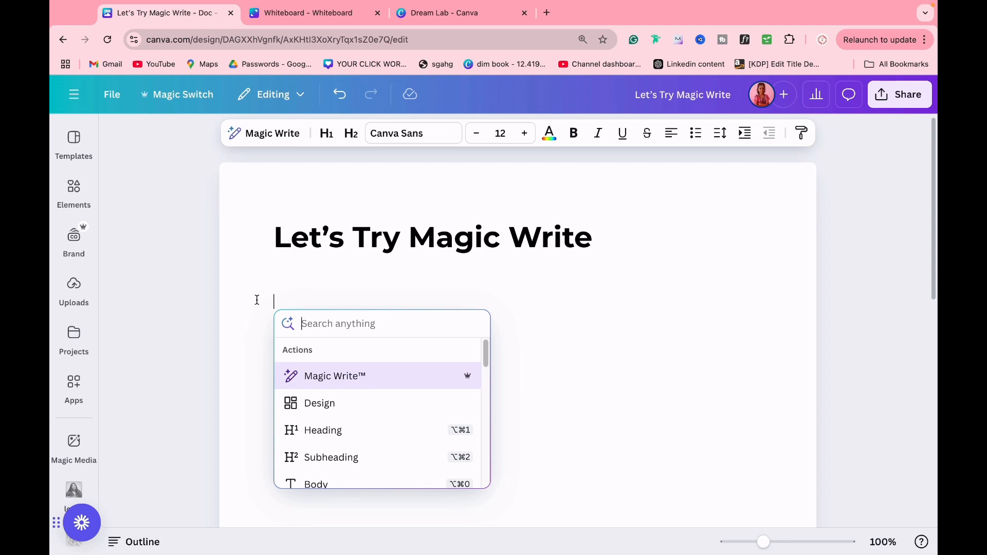
Generate text below the document title with Magic Write from the prompt "Write me help a youtube script around freelancing".
left_click(318, 381)
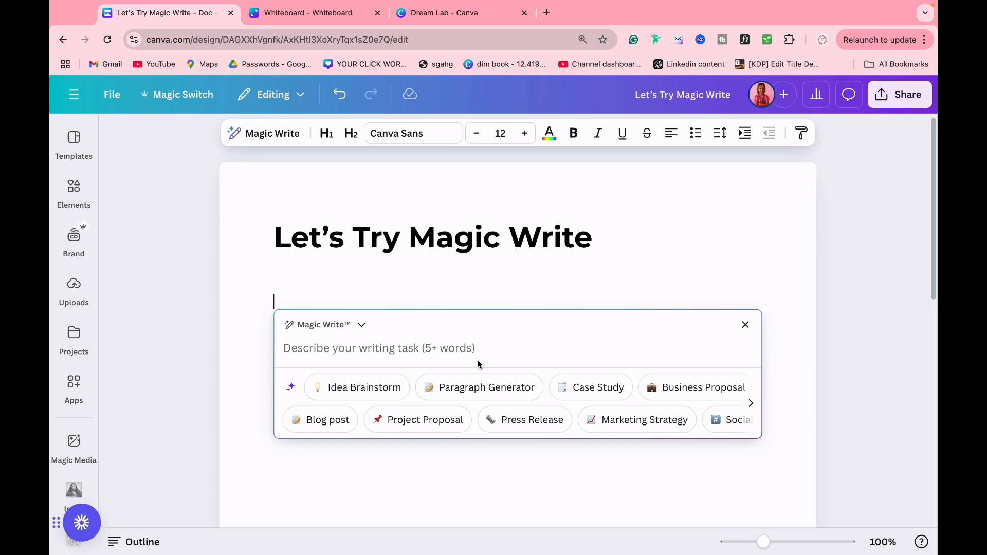
left_click(385, 349)
type("Write me help a yo")
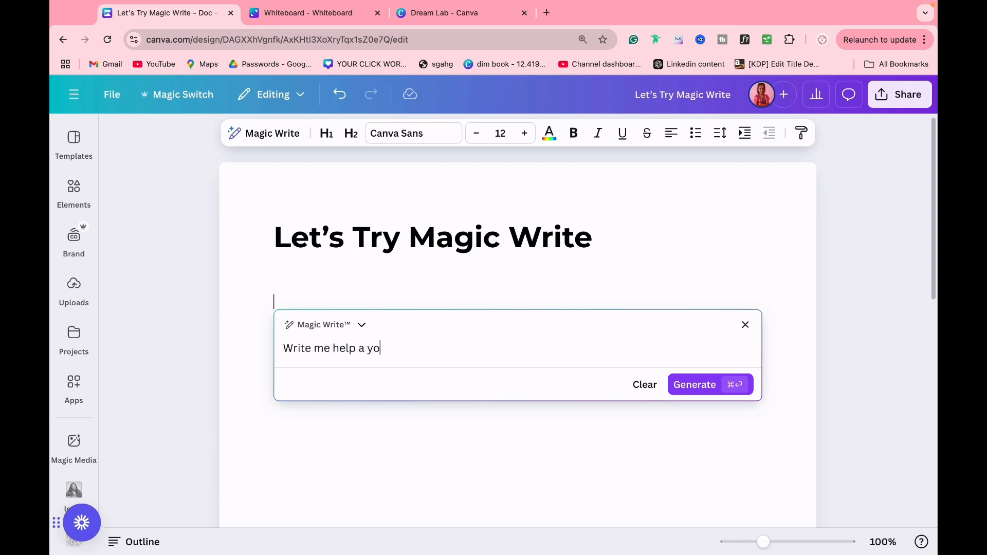
type("utube script around freelancing")
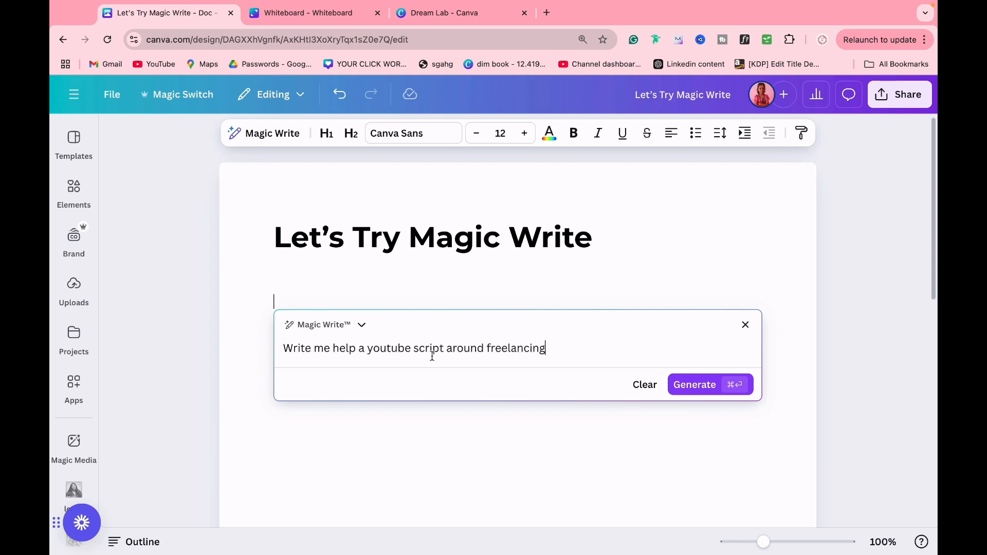
left_click(678, 386)
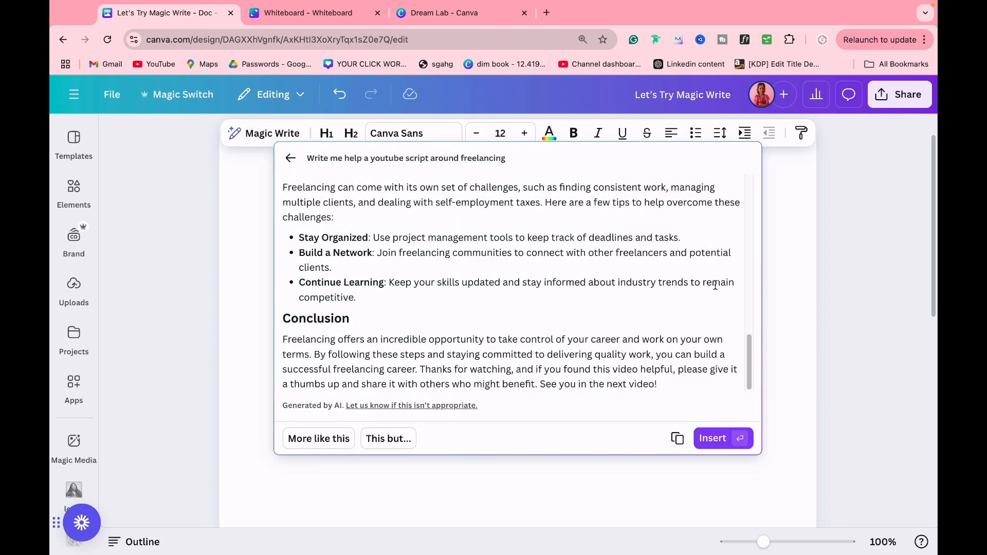
Regenerate the freelancing script with the refinement "more frank and easy" and dismiss the result.
left_click(373, 447)
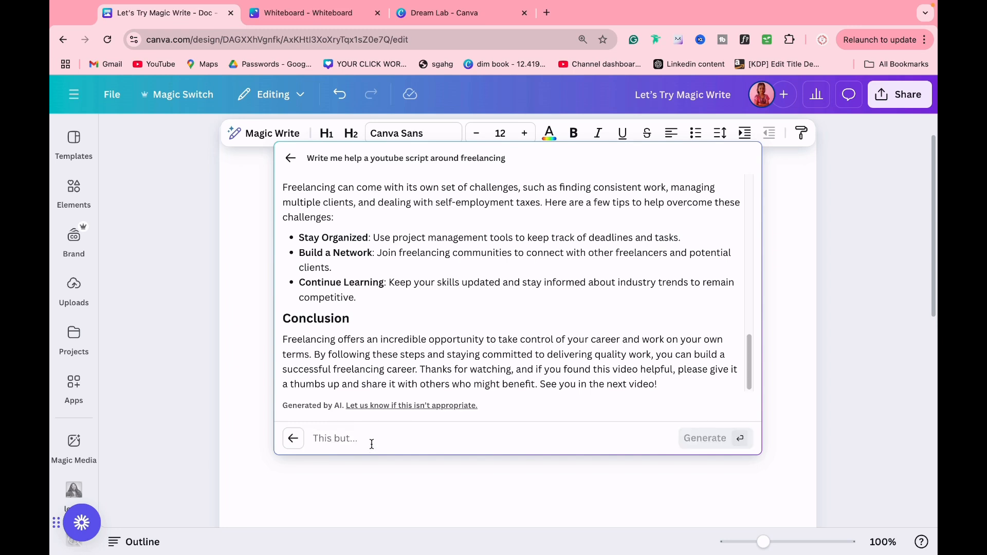
type("more")
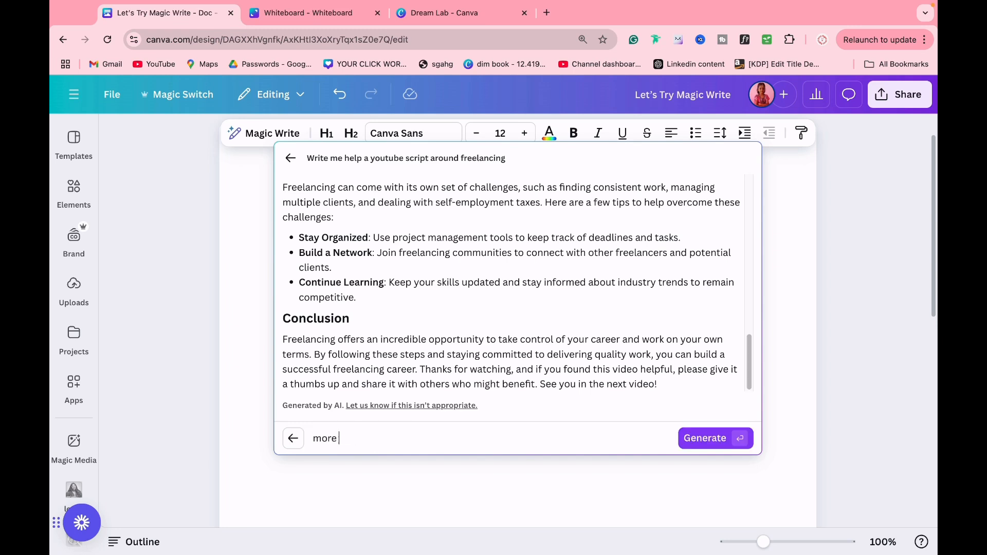
type(" frank and easy")
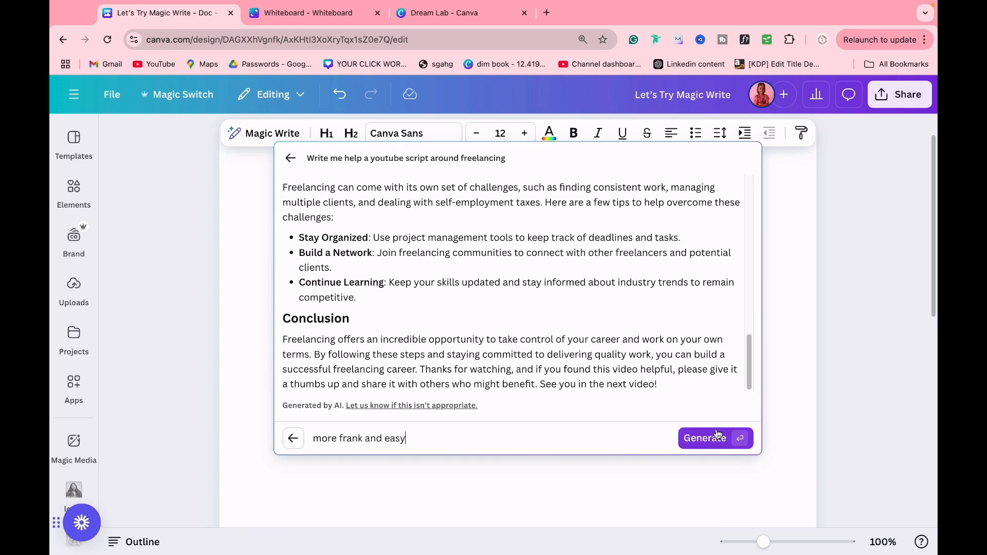
left_click(717, 438)
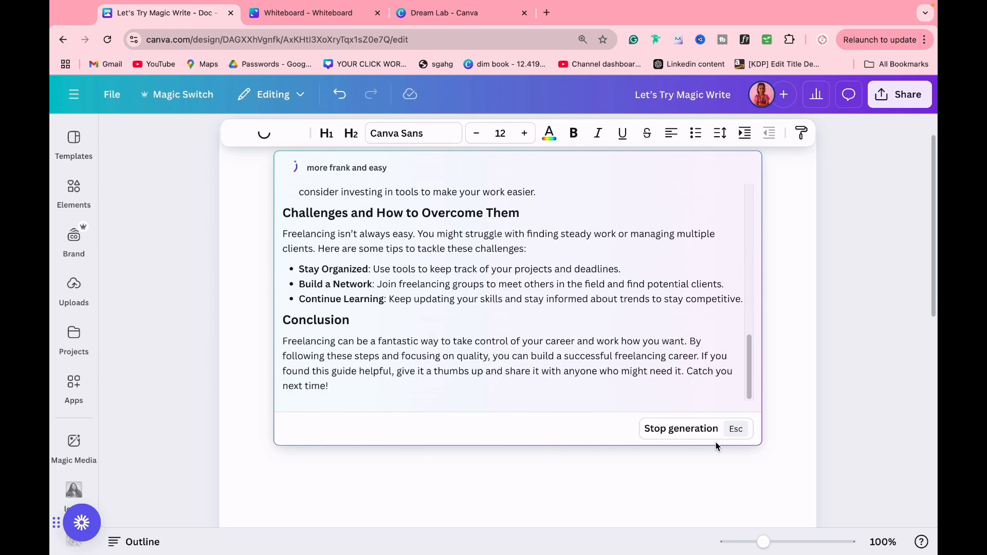
left_click(718, 446)
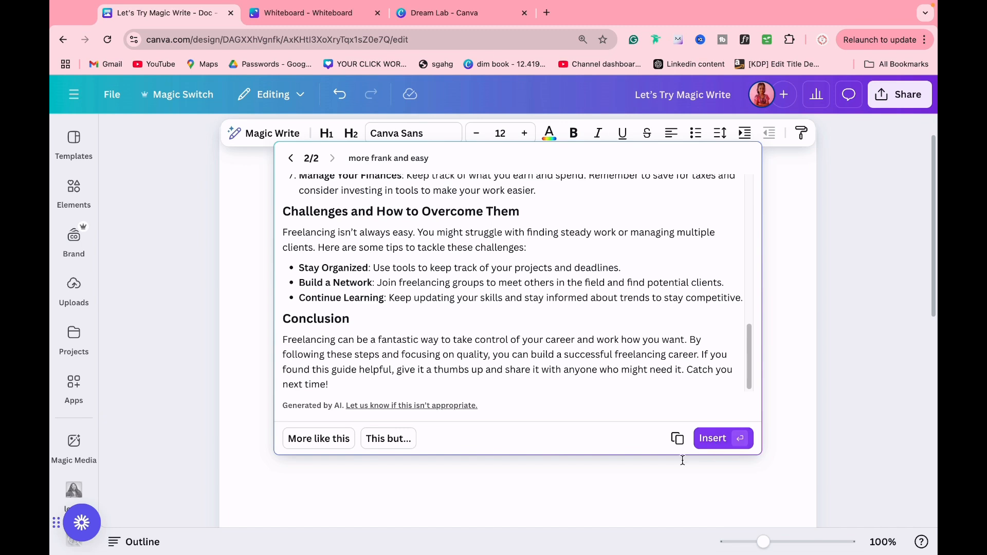
scroll(368, 354, "down", 1)
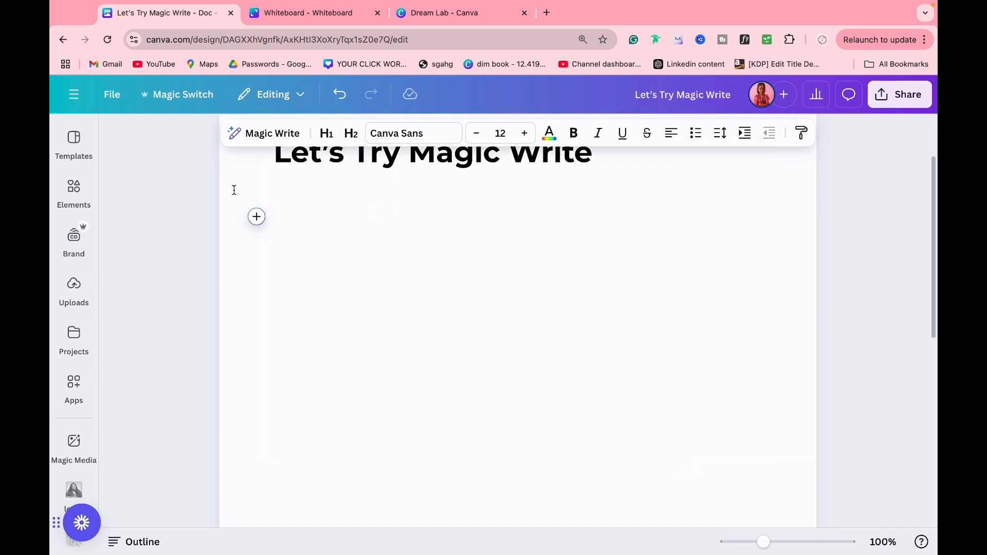
Examine the suggested Magic Write writing tasks through to the end of the list, then close the prompt box.
left_click(257, 216)
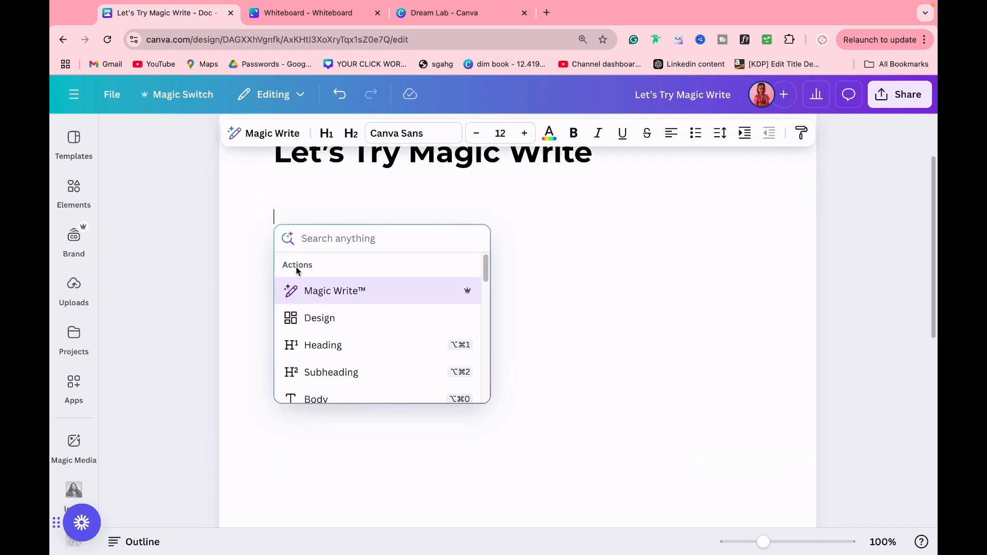
left_click(308, 297)
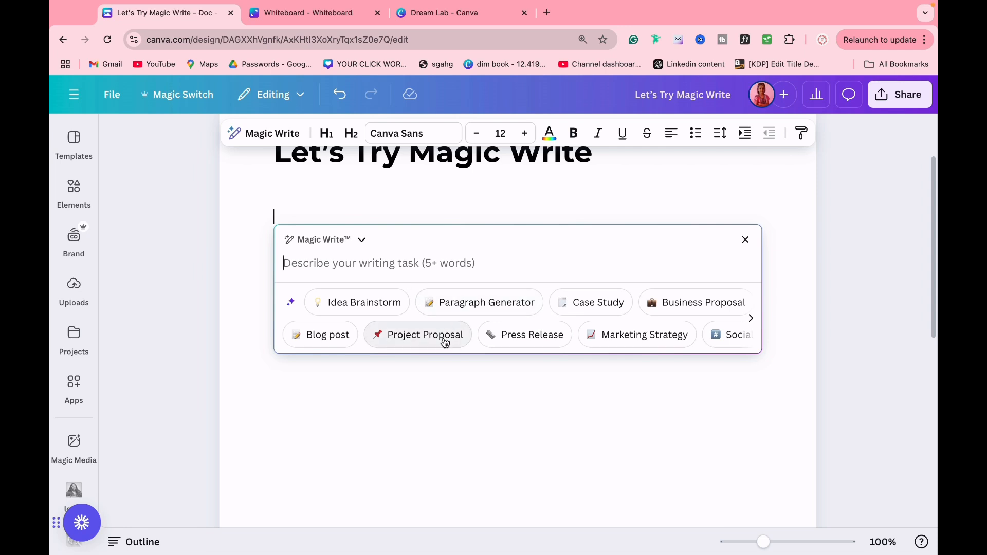
left_click(751, 320)
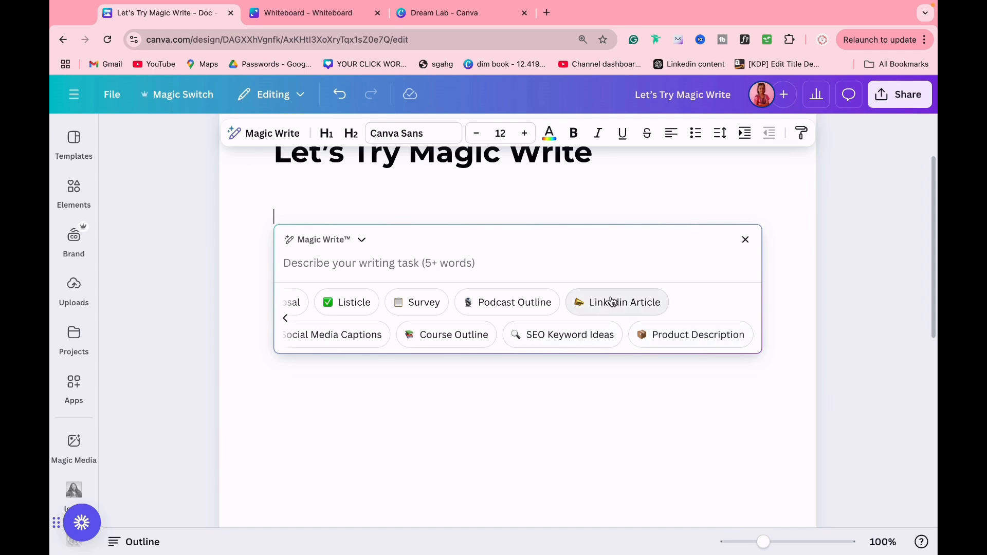
left_click(565, 377)
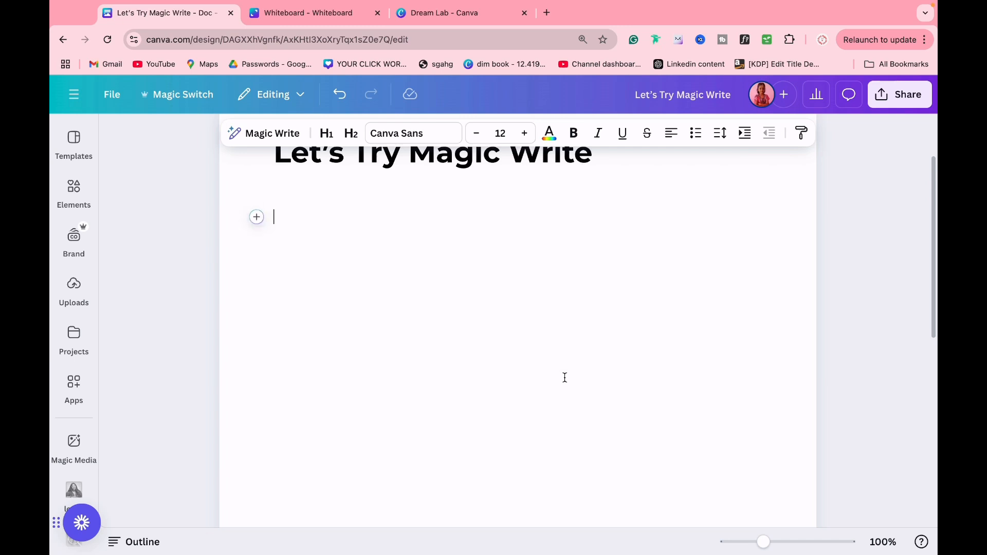
Insert a design banner below the title using the Purple and Yellow Colorful Gradient Motivational Quote LinkedIn Article Cover Image template.
left_click(255, 218)
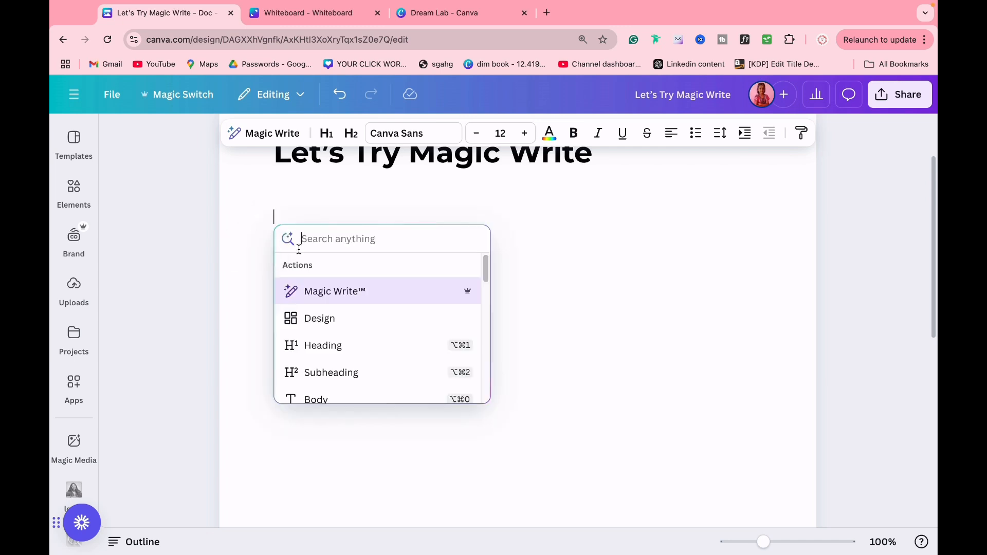
left_click(310, 319)
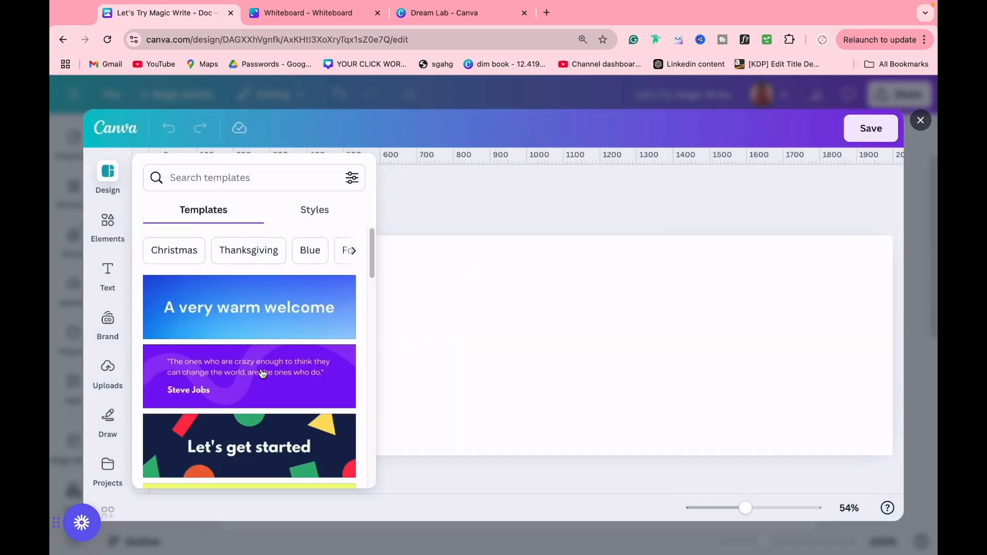
scroll(262, 374, "down", 2)
scroll(263, 374, "down", 3)
left_click(251, 332)
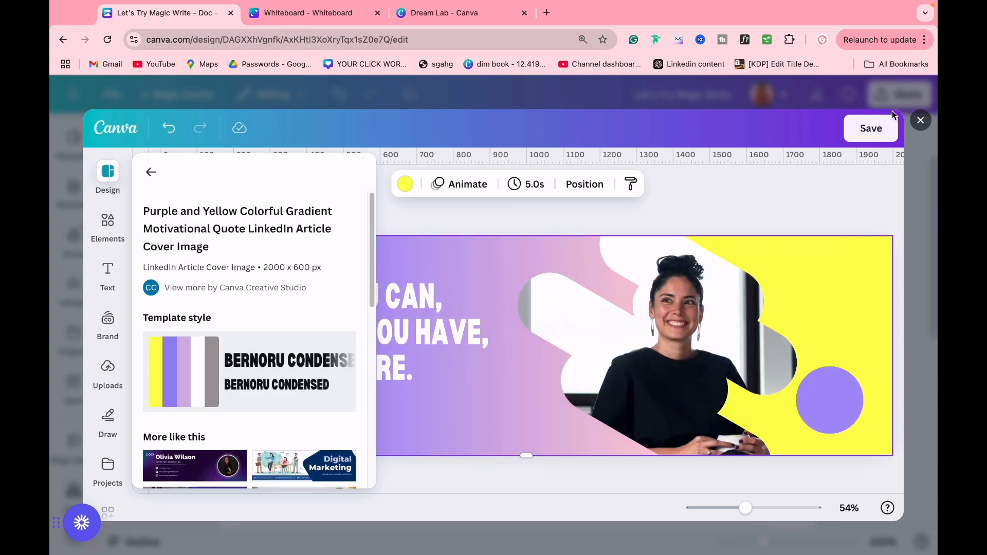
left_click(879, 127)
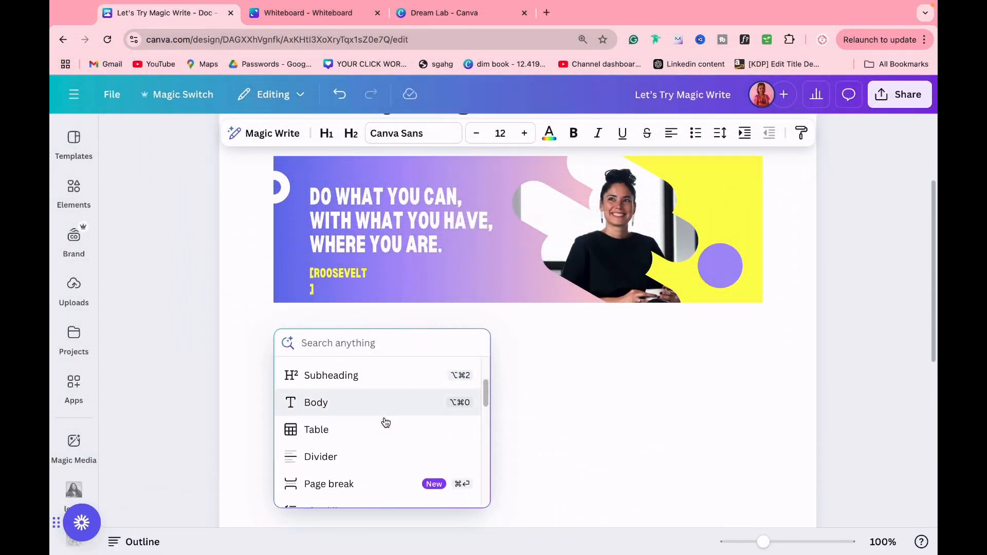
Insert a divider below the quote banner and a Success highlight block under it.
scroll(384, 421, "down", 2)
left_click(384, 417)
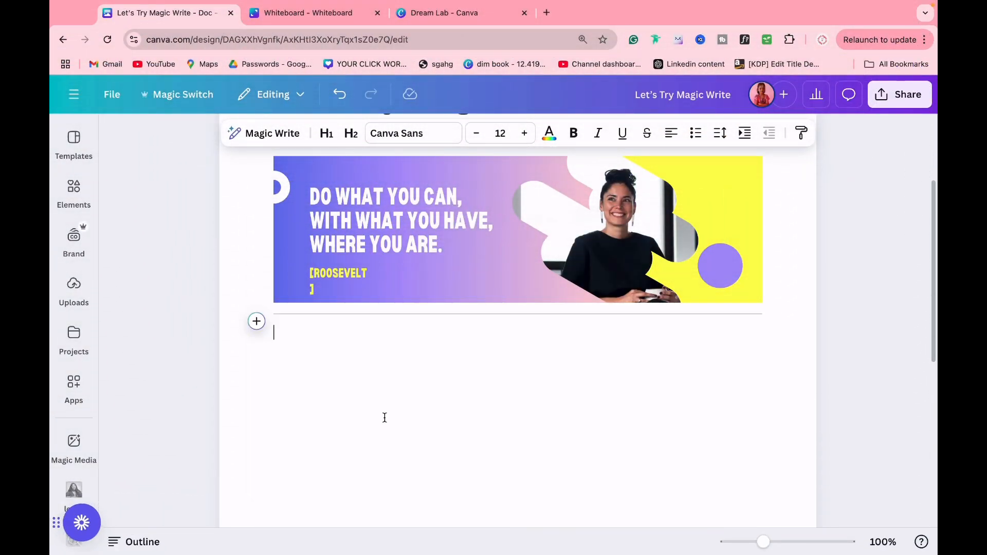
left_click(256, 322)
scroll(281, 407, "down", 5)
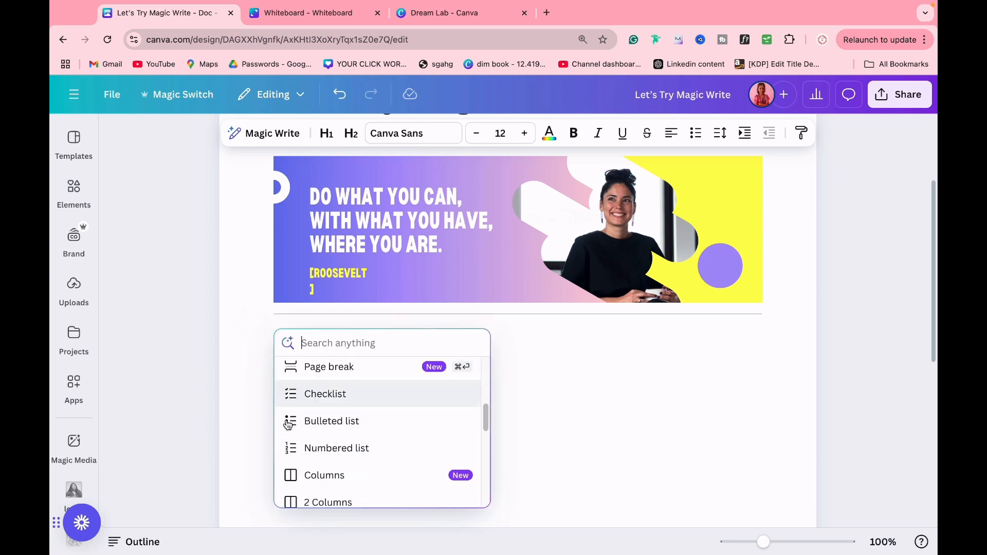
scroll(288, 424, "down", 5)
scroll(288, 423, "up", 3)
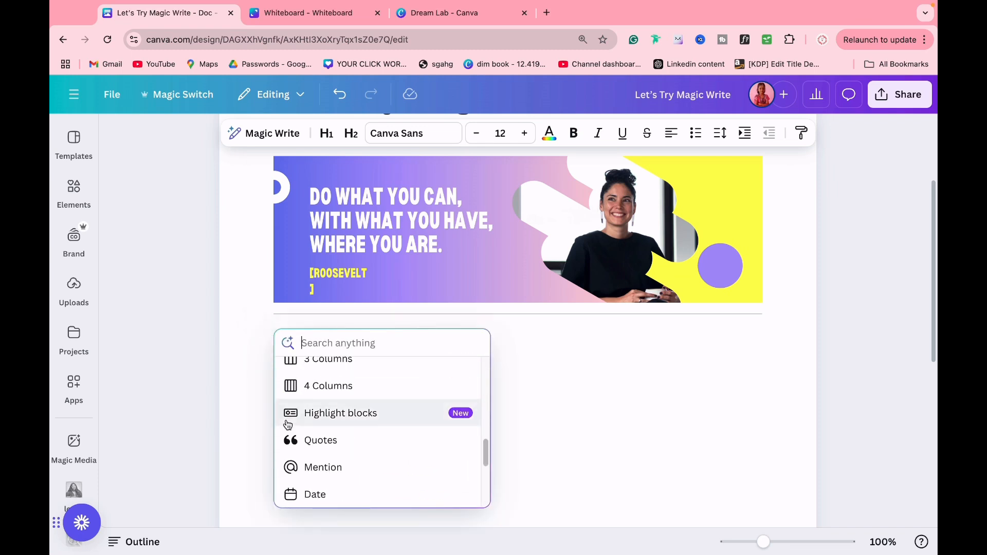
left_click(368, 419)
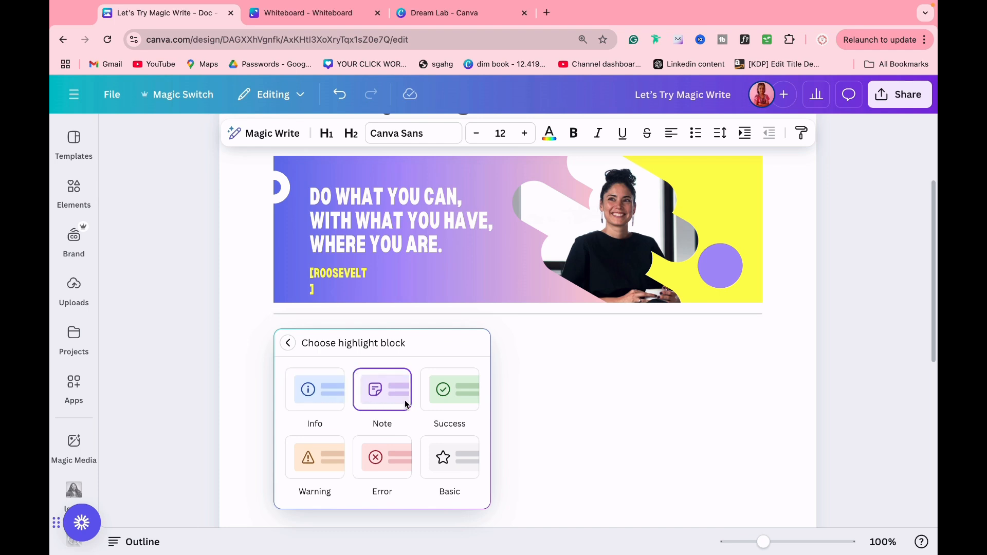
left_click(442, 398)
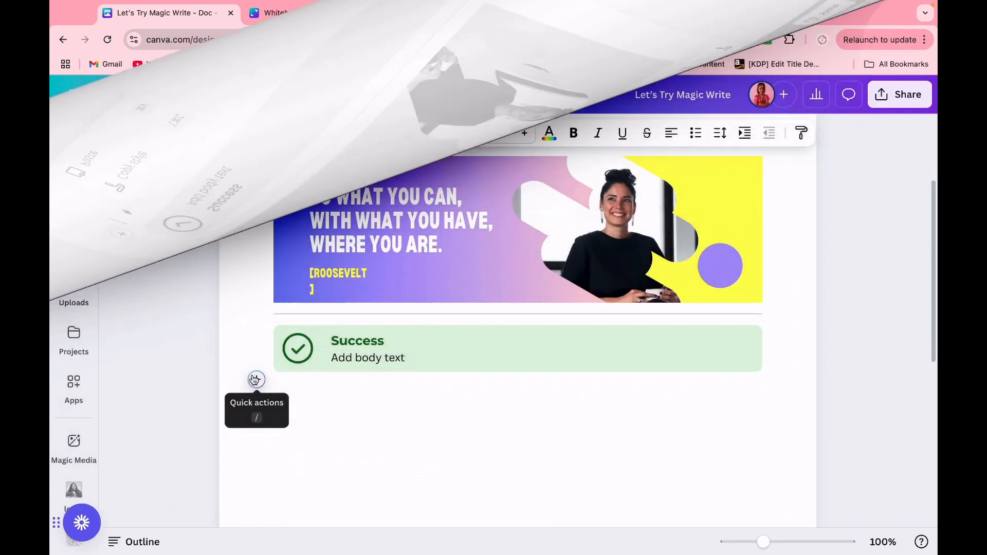
Insert a multi-column layout below the Success highlight block.
left_click(255, 380)
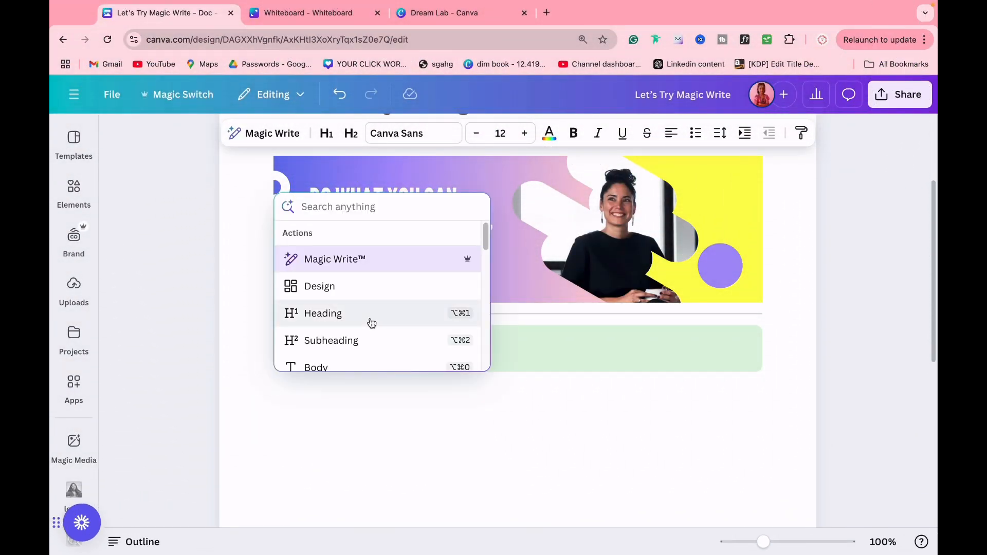
scroll(371, 323, "down", 3)
scroll(372, 323, "down", 2)
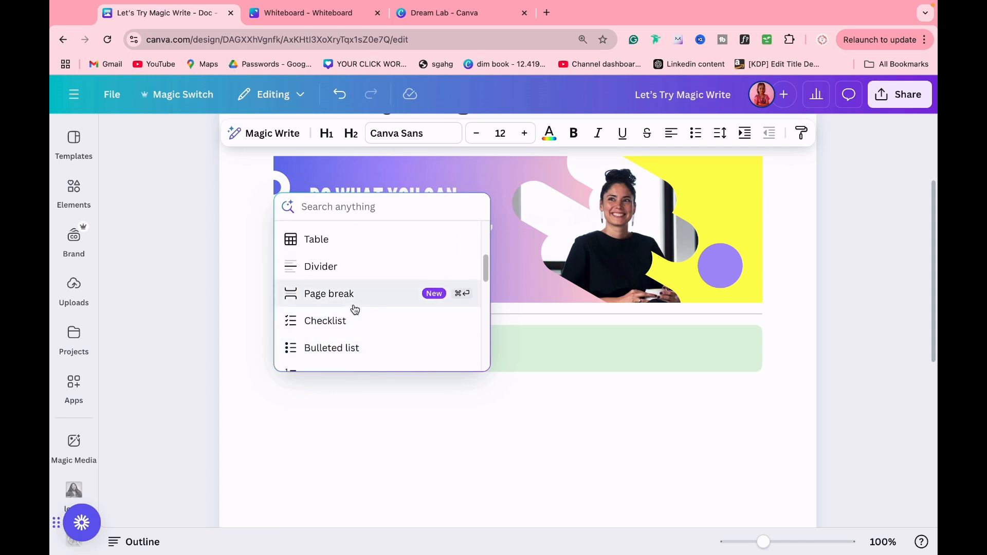
scroll(355, 309, "down", 4)
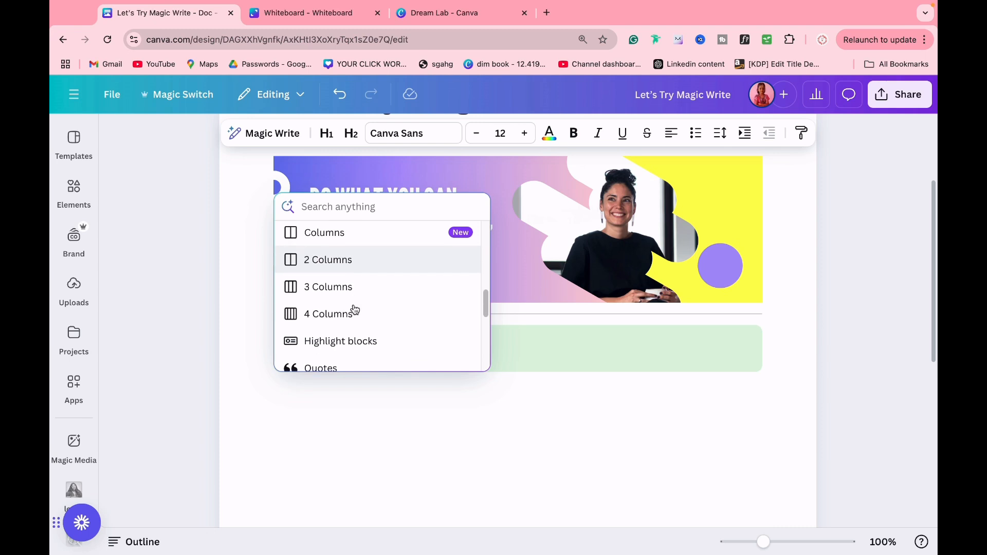
scroll(354, 309, "down", 1)
scroll(352, 308, "up", 1)
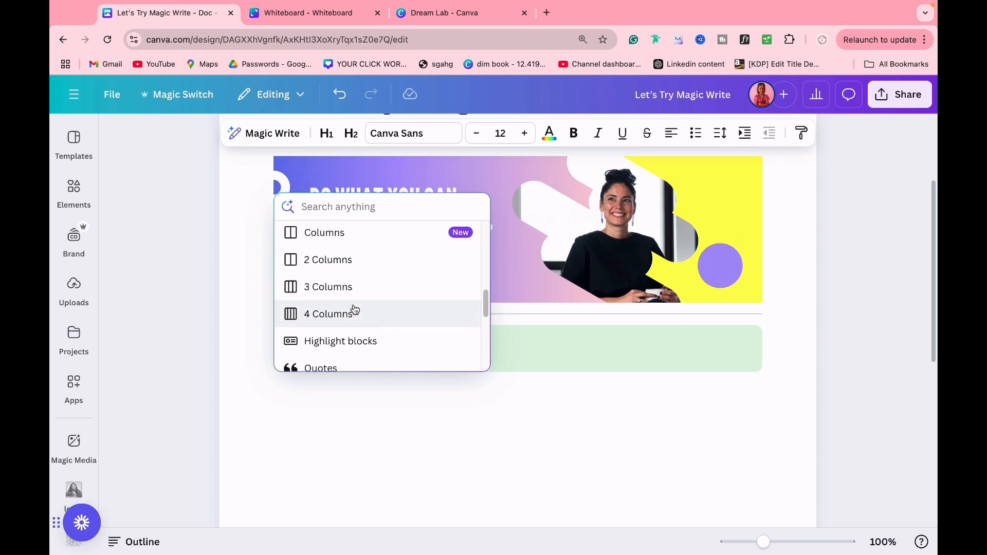
left_click(353, 309)
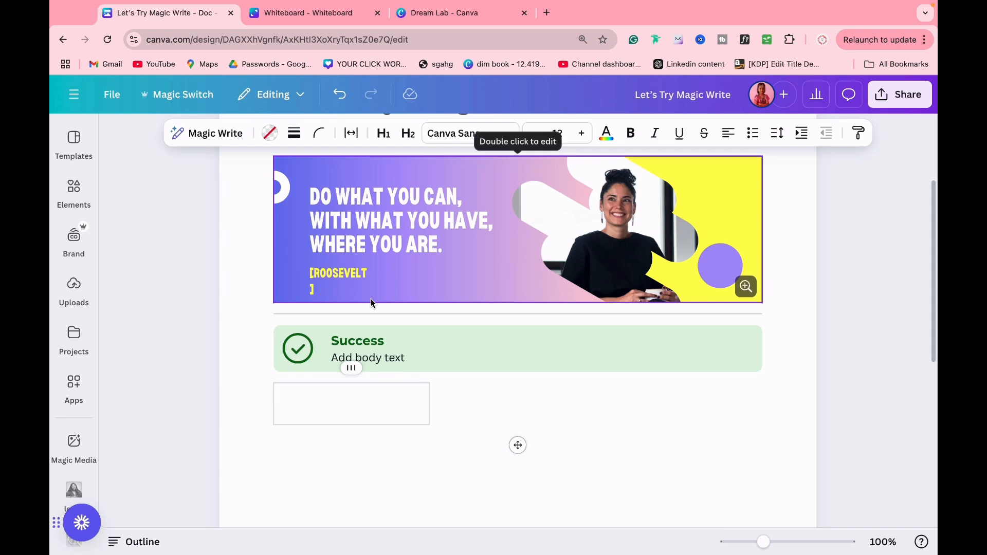
scroll(291, 218, "up", 3)
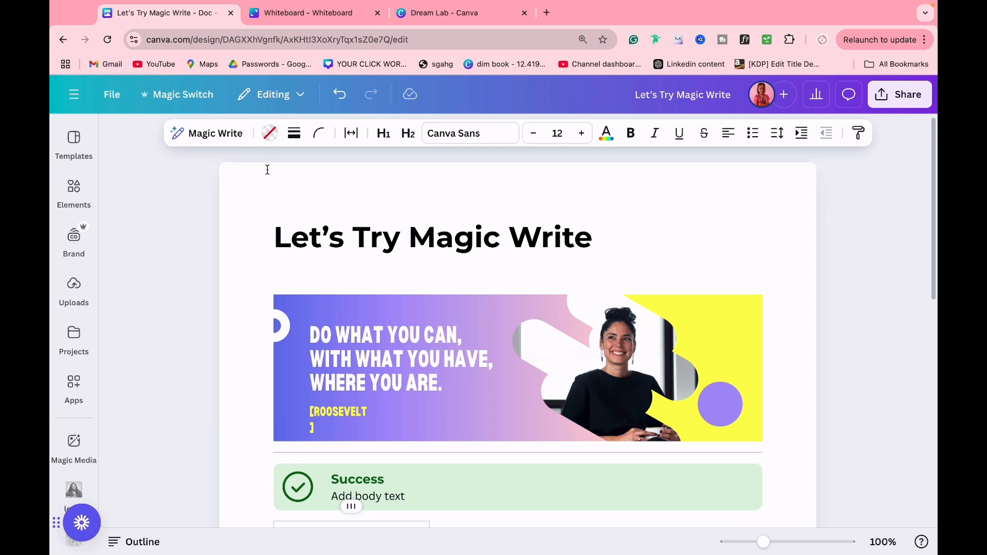
Switch to the Whiteboard design, select its SWOT and tips content, generate a Magic Write summary and dismiss the feedback request.
left_click(320, 11)
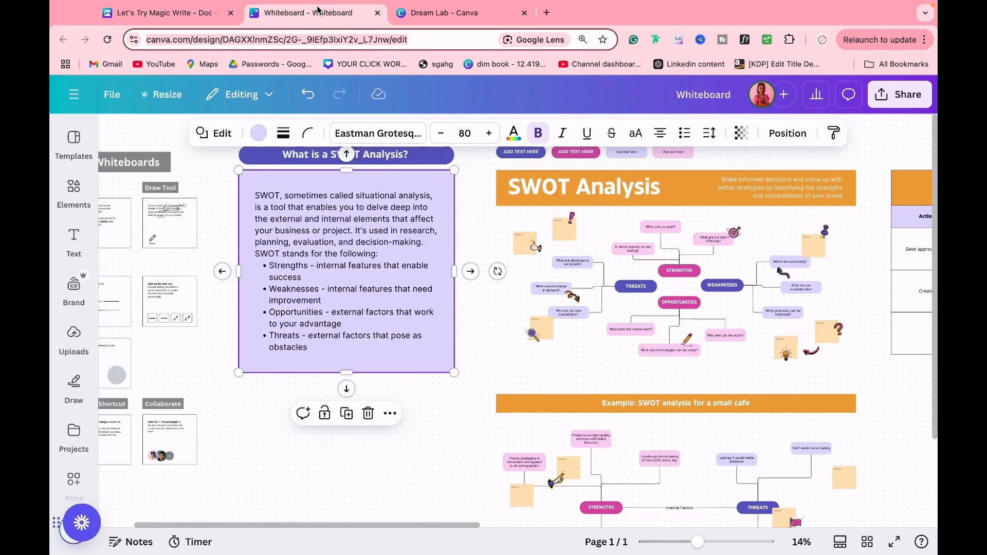
left_click(454, 398)
scroll(454, 398, "down", 1)
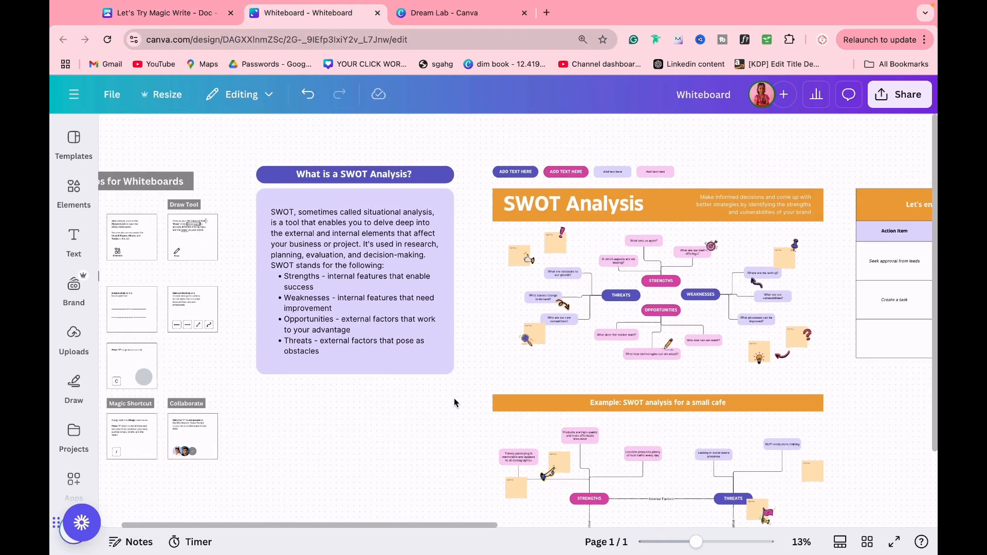
scroll(455, 398, "down", 3)
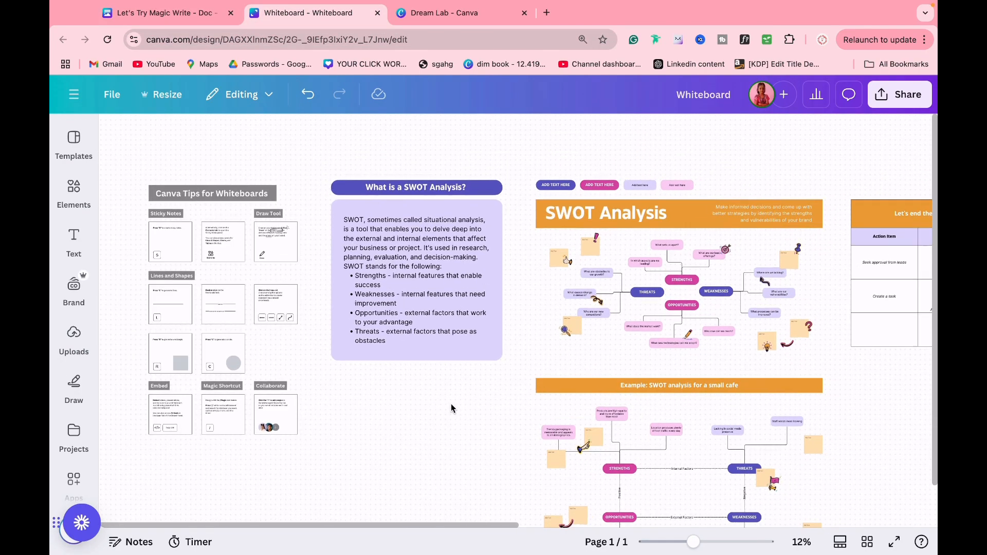
scroll(450, 406, "down", 5)
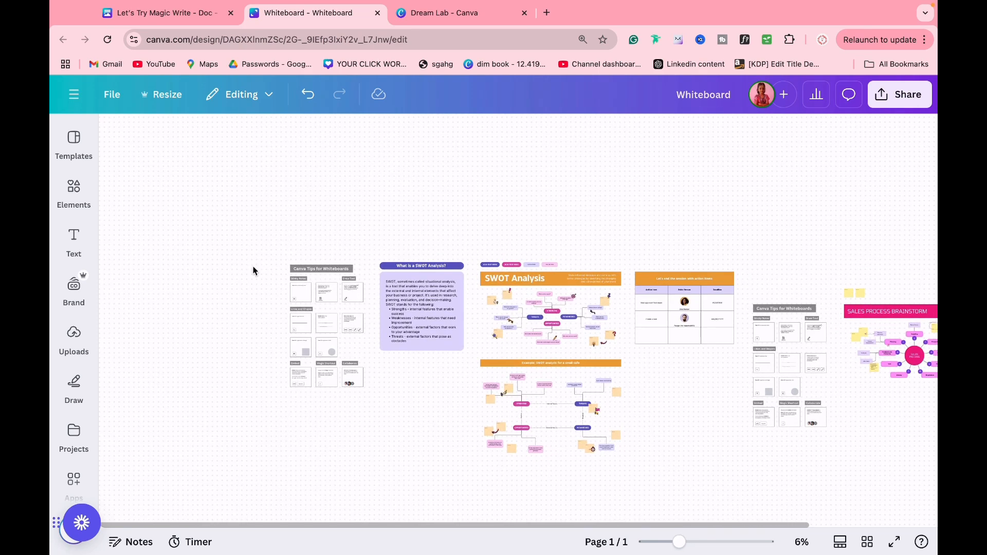
left_click_drag(229, 236, 937, 519)
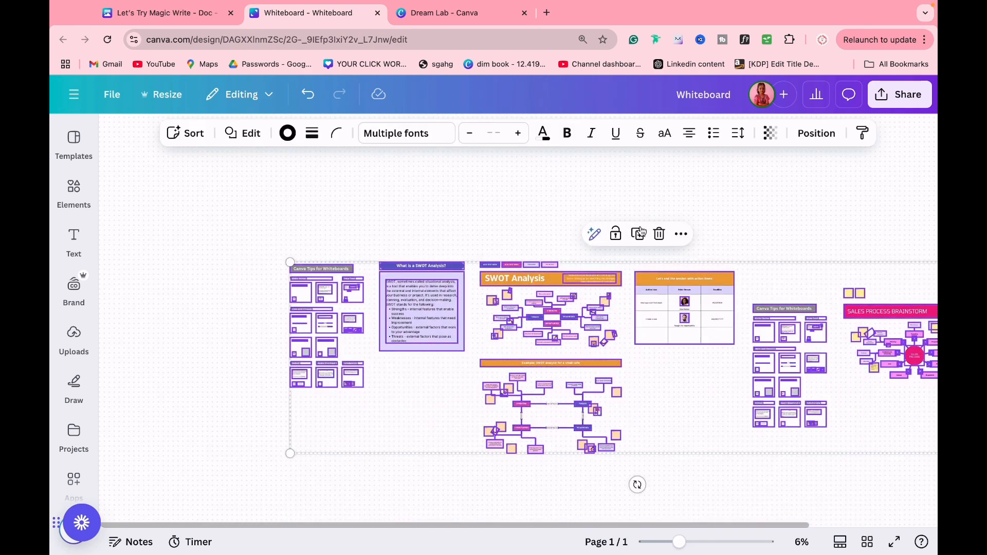
left_click(594, 235)
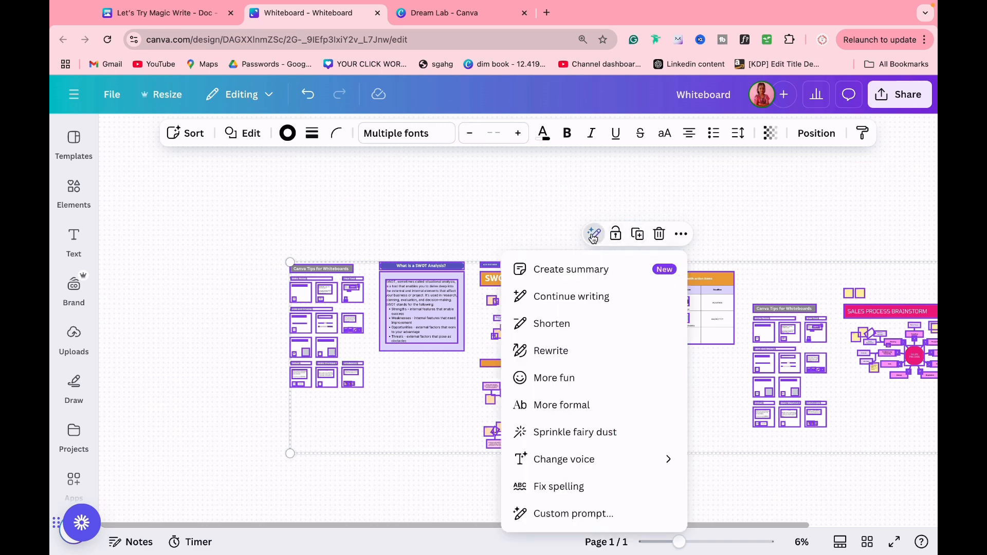
left_click(567, 276)
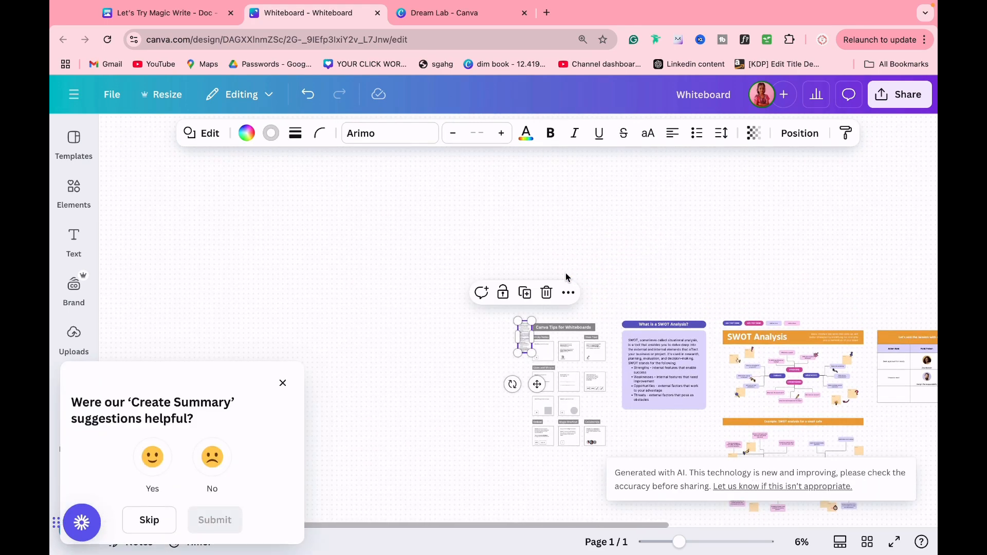
left_click(282, 384)
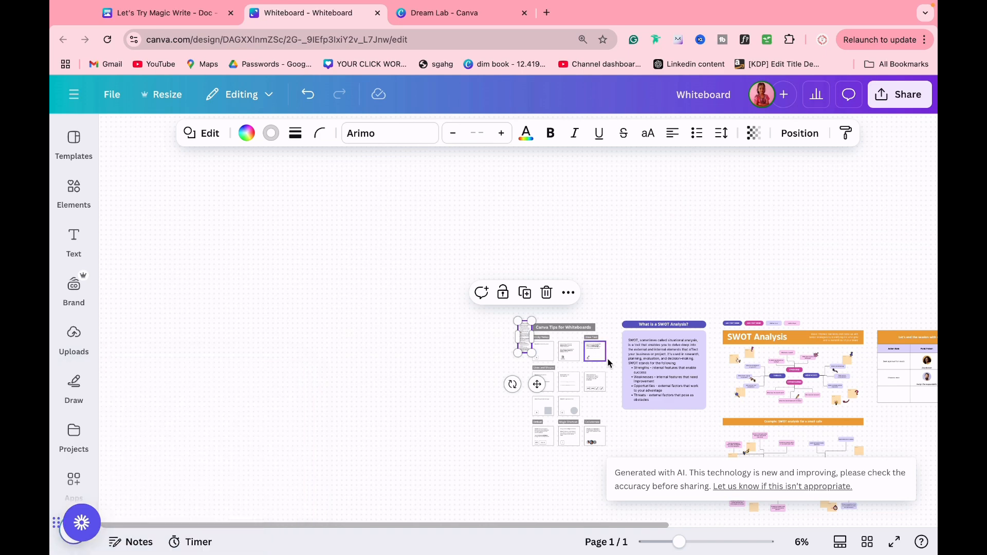
Enlarge the generated summary box to fill the empty space beside the Canva Tips for Whiteboards section.
scroll(613, 362, "up", 1)
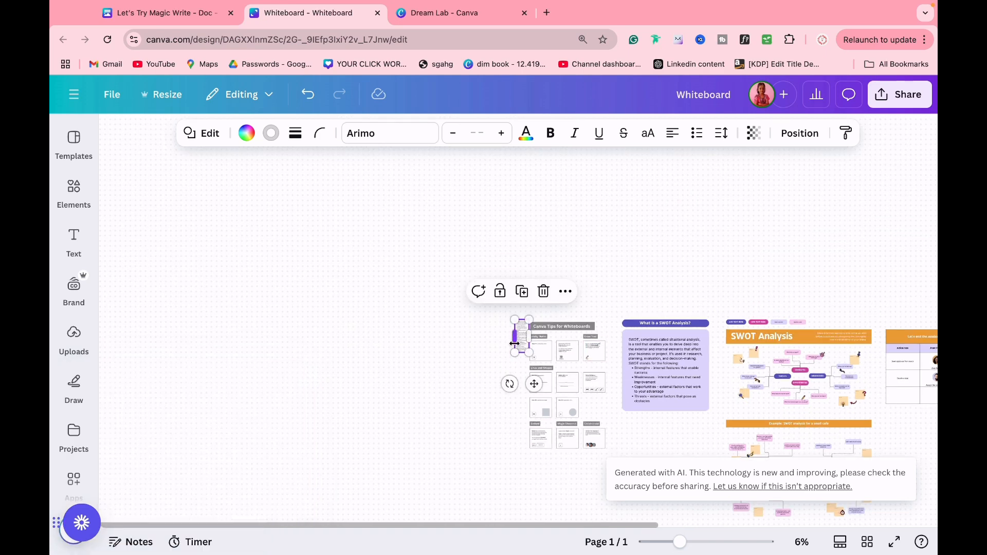
left_click_drag(515, 353, 363, 515)
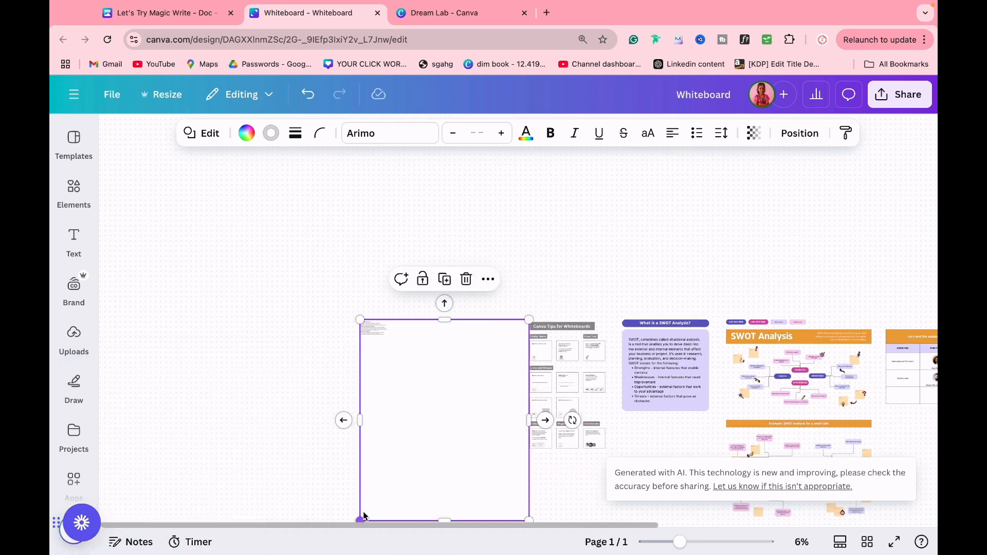
scroll(385, 345, "up", 3)
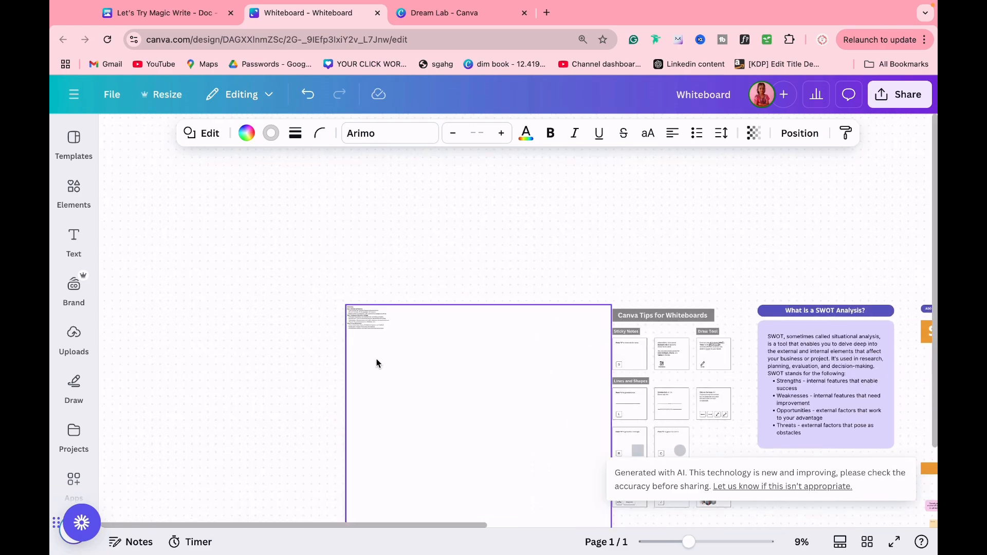
scroll(377, 363, "up", 1)
left_click(394, 237)
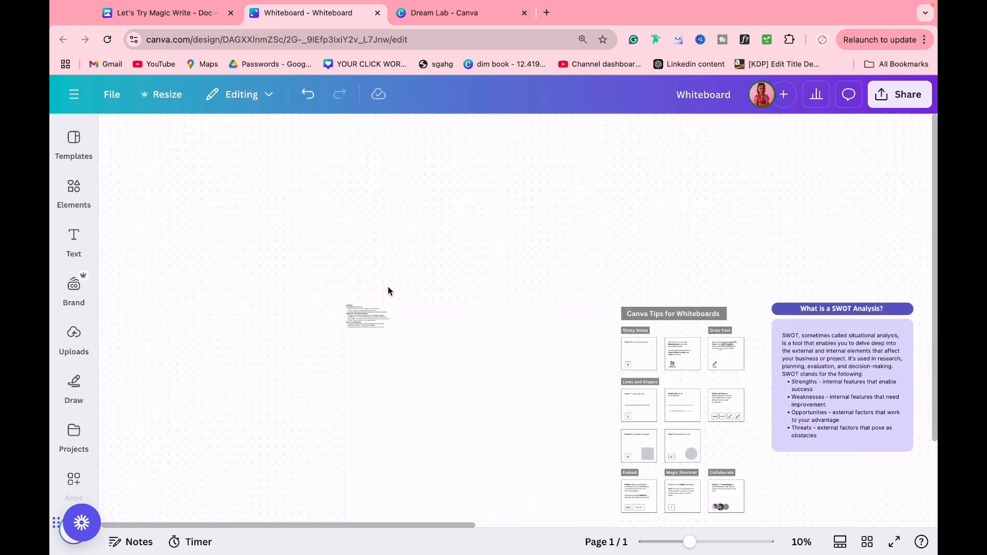
Open the summary text for editing and enlarge the bullet about pressing "L" for lines, "R" for rectangles and "C" for circles.
double_click(370, 307)
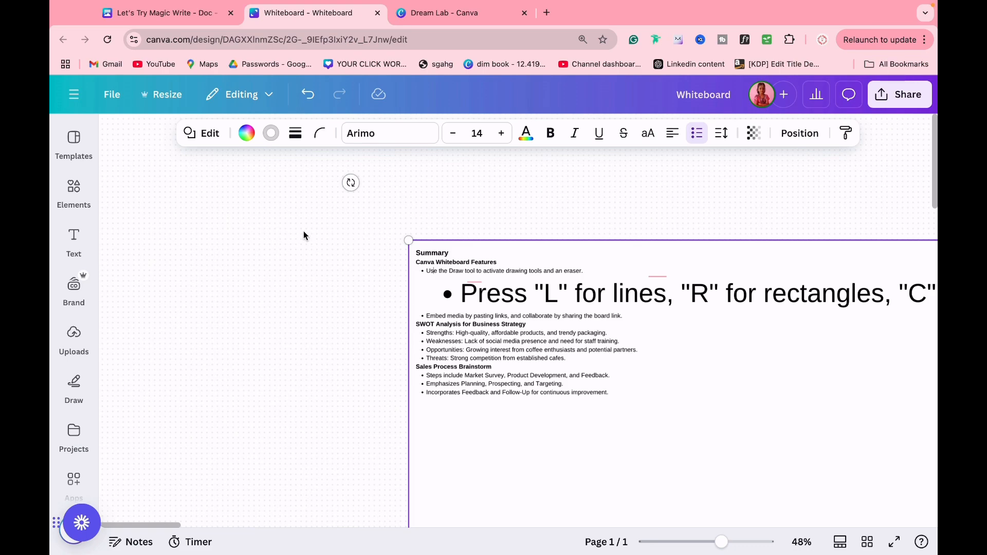
scroll(303, 234, "down", 5)
scroll(303, 230, "down", 5)
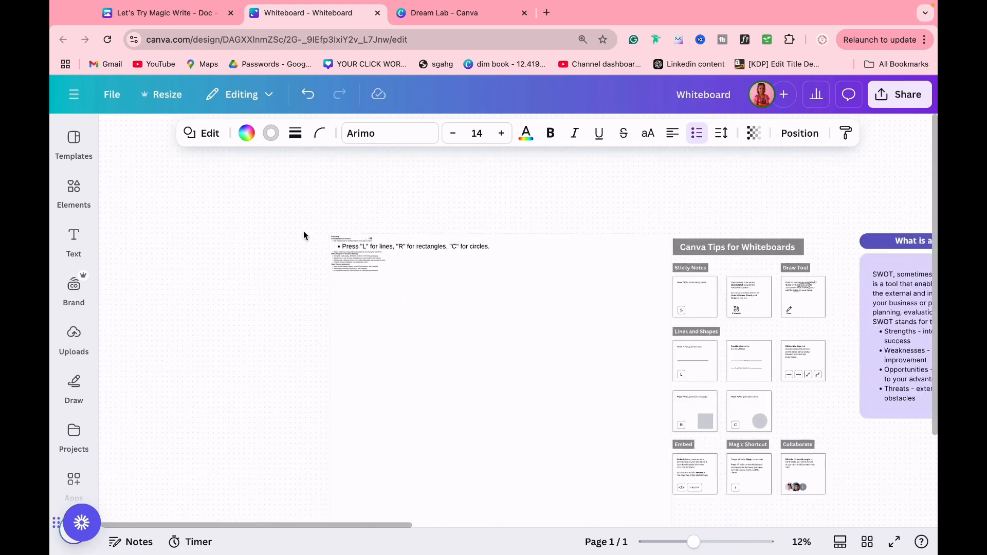
left_click(699, 378)
scroll(699, 379, "up", 5)
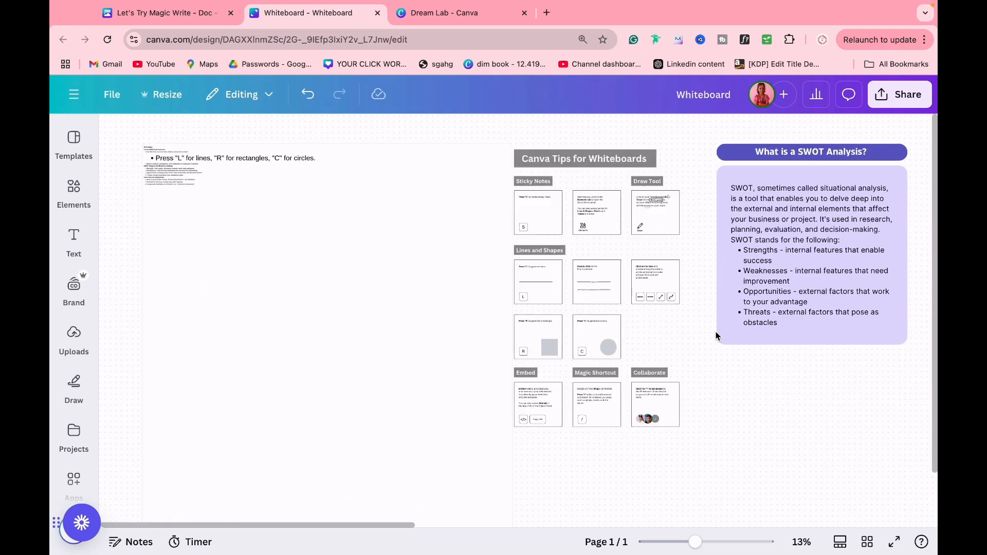
scroll(716, 335, "up", 1)
Open the whiteboard's comments, review the filter and sort options, and keep the Current page filter.
left_click(851, 102)
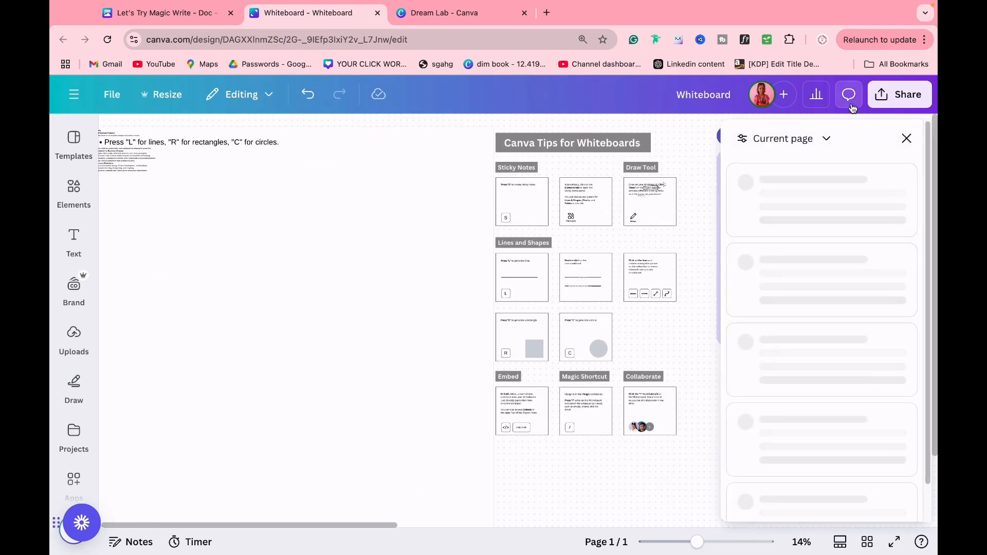
left_click(820, 137)
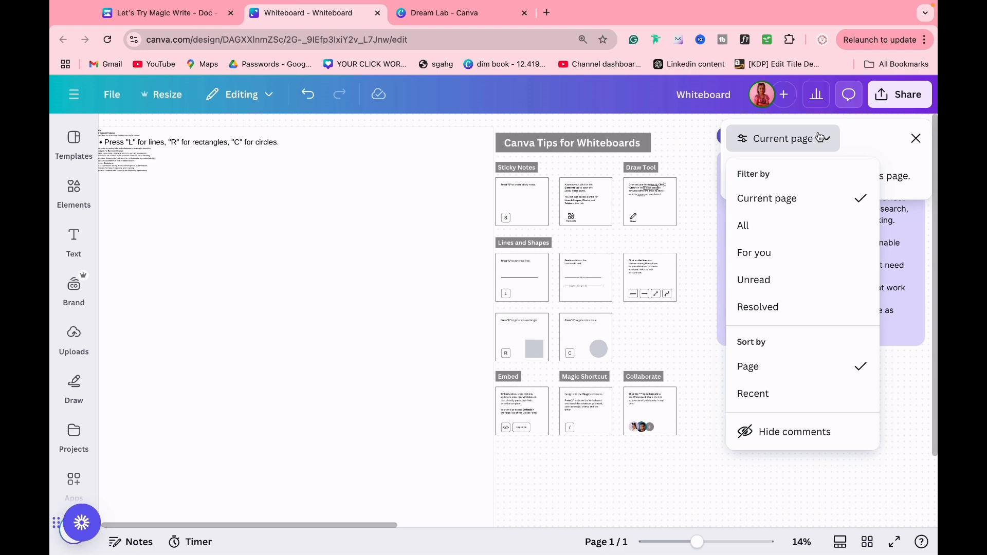
left_click(783, 201)
left_click(795, 254)
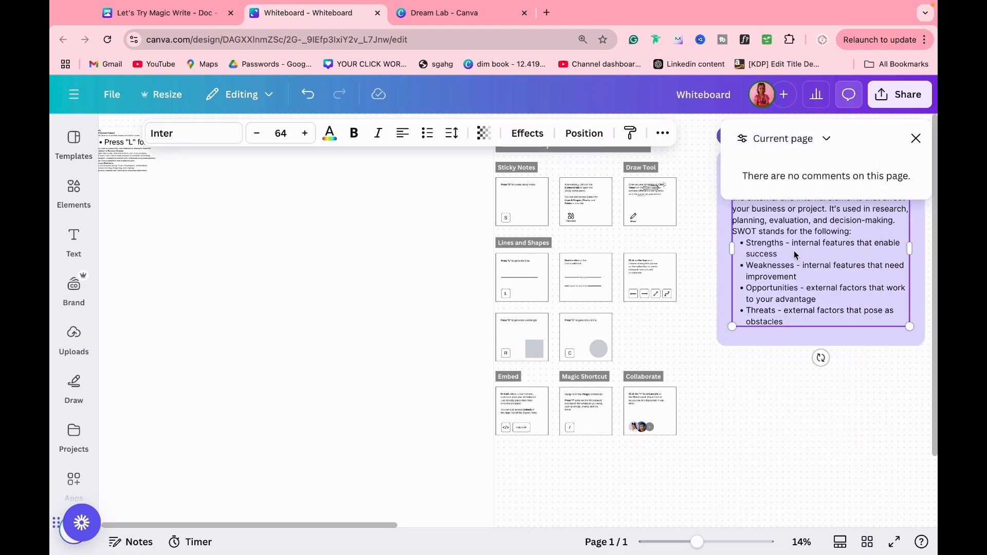
left_click(761, 353)
Post the comment "vdhdvfhjsdv" with a smiling emoji and the "You did a great job" sticker on the SWOT explanation text.
scroll(761, 354, "right", 5)
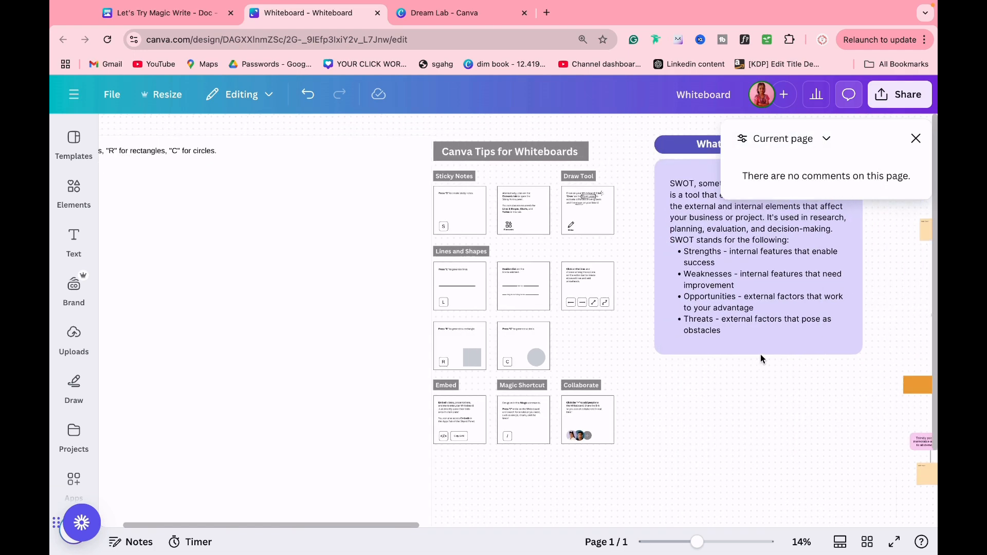
left_click(692, 331)
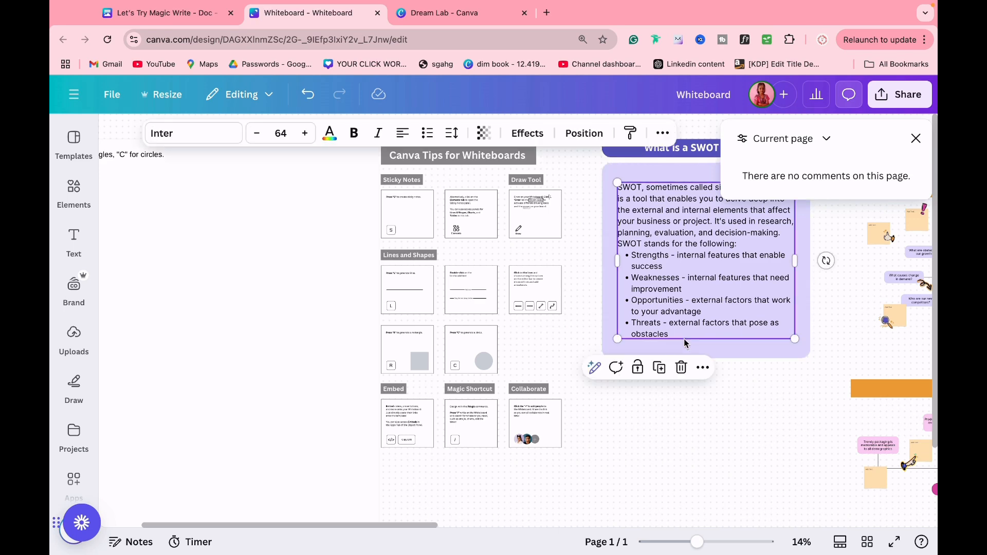
left_click(614, 368)
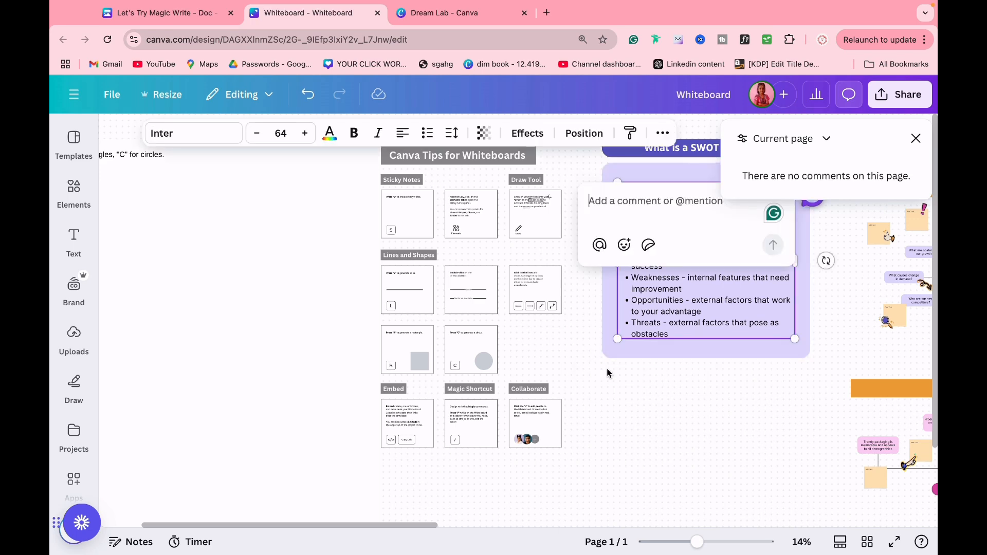
type("vdhdvfhjsdv")
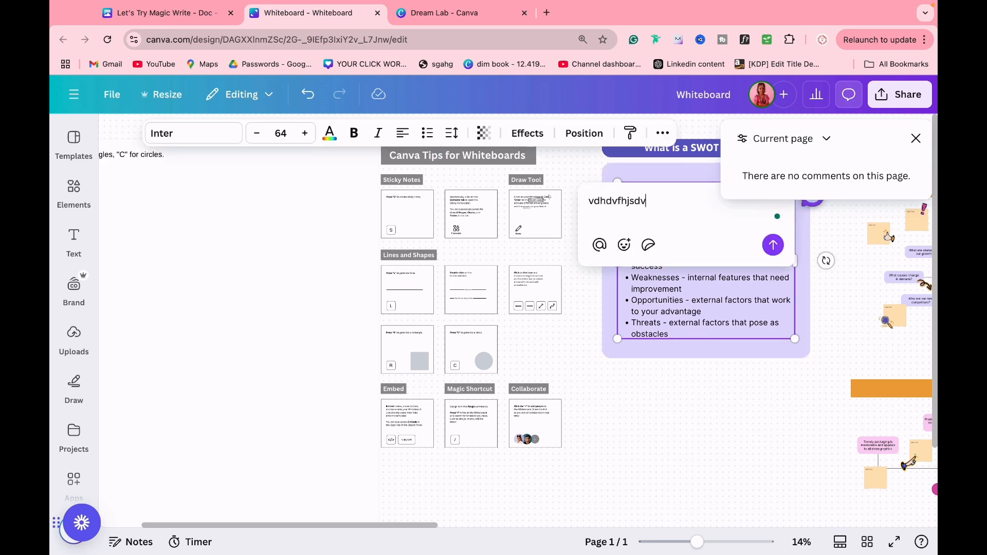
left_click(619, 248)
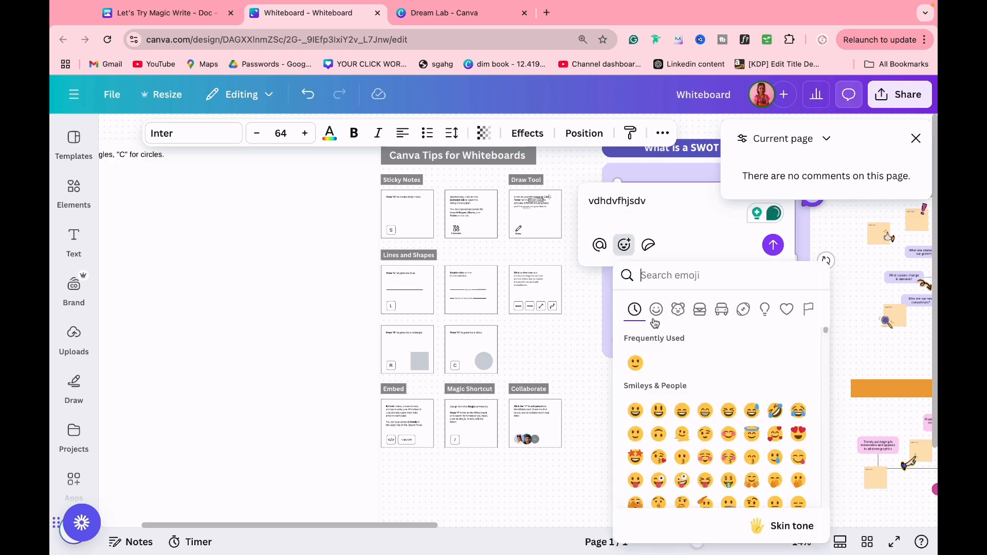
left_click(635, 363)
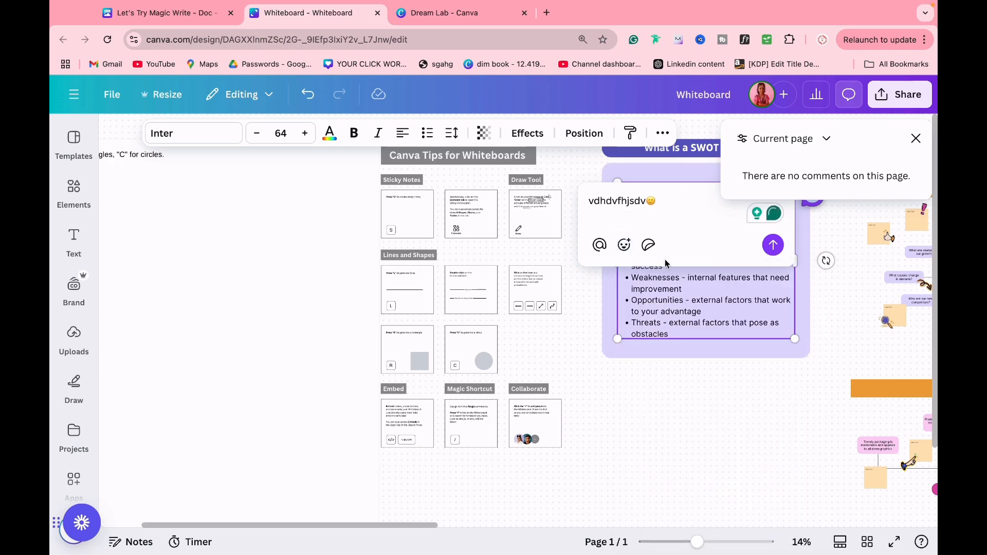
left_click(650, 246)
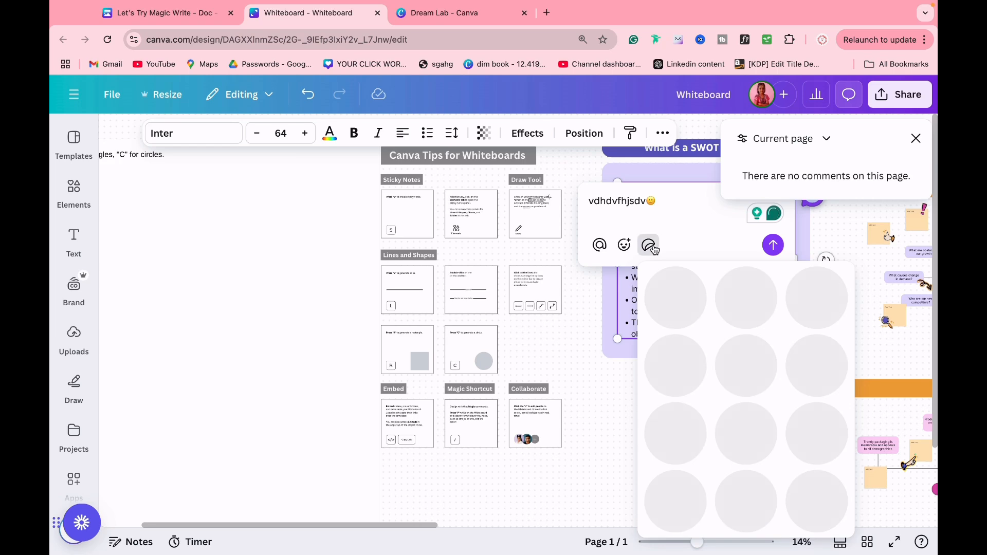
left_click(678, 296)
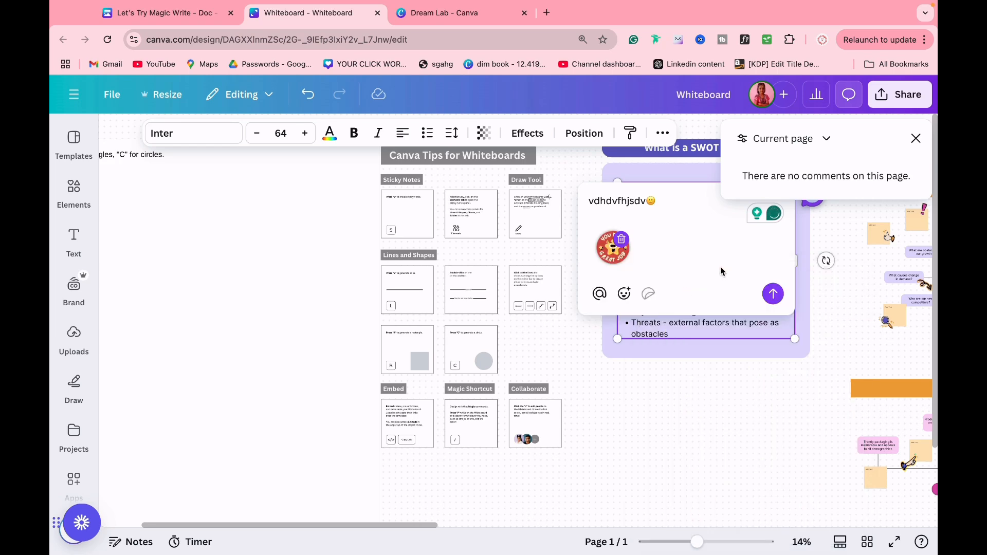
left_click(772, 291)
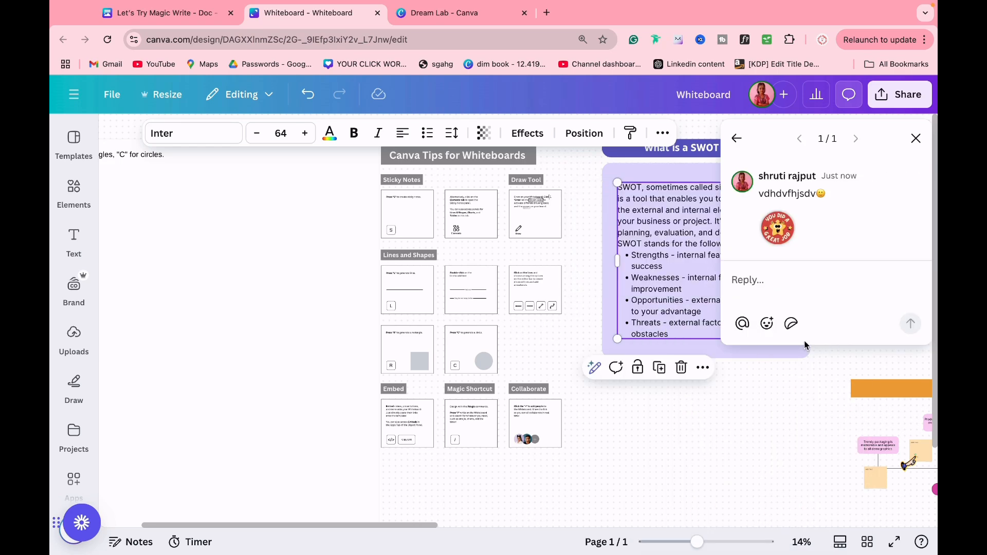
View the new comment from its marker beside the SWOT explanation, then close the comments.
left_click(755, 369)
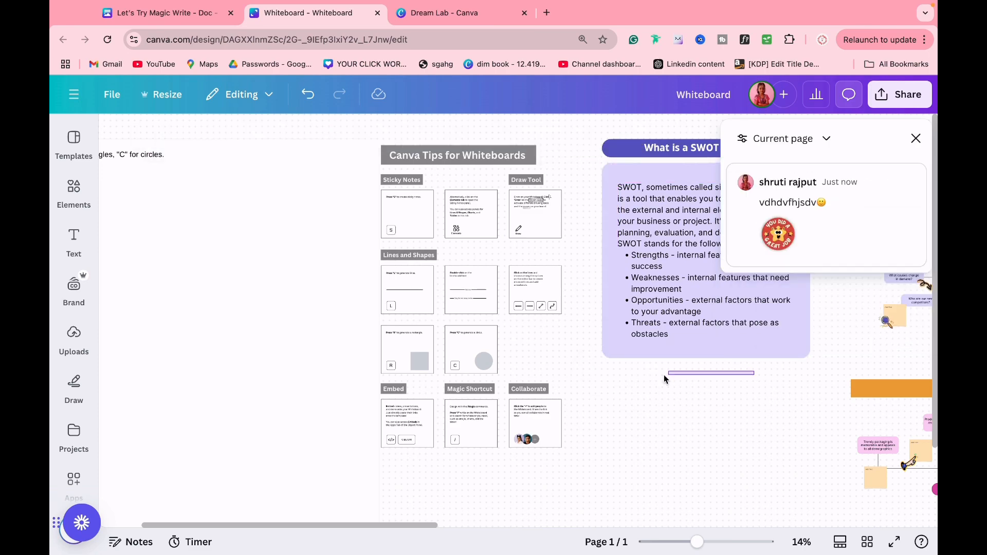
scroll(664, 378, "right", 5)
scroll(663, 379, "right", 3)
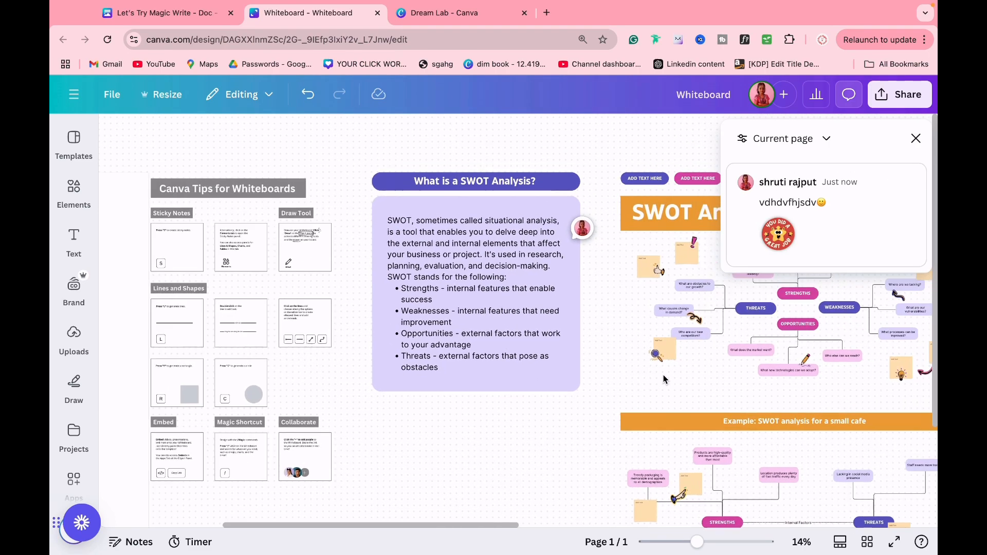
left_click(587, 231)
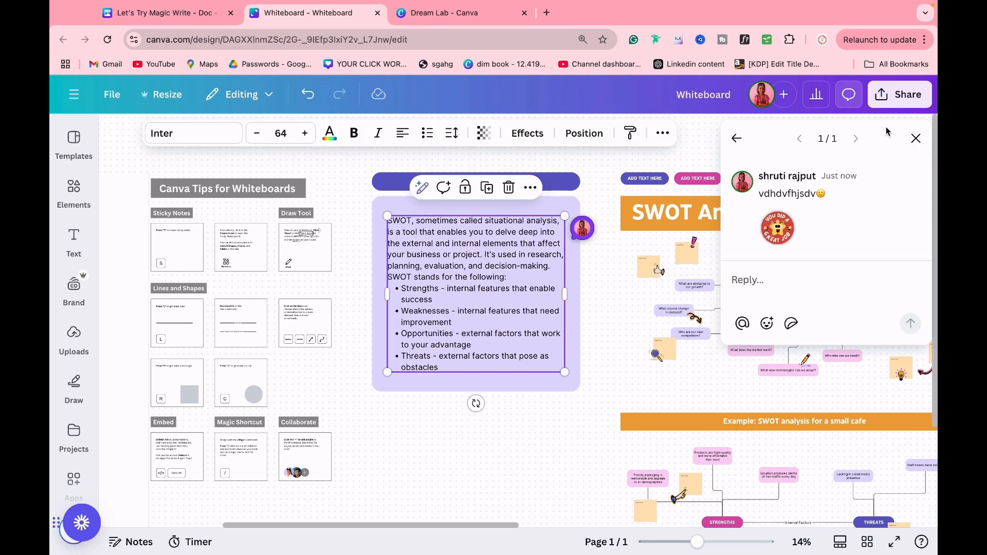
left_click(920, 148)
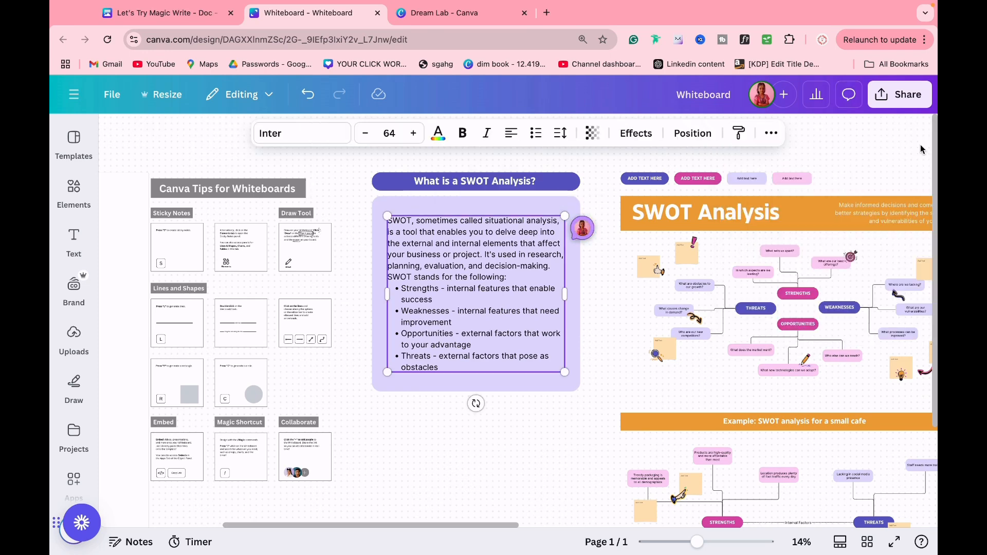
Insert the purple yes-or-no question quiz from the Polls & Quizzes elements into an empty area of the whiteboard.
left_click(62, 211)
scroll(222, 279, "down", 3)
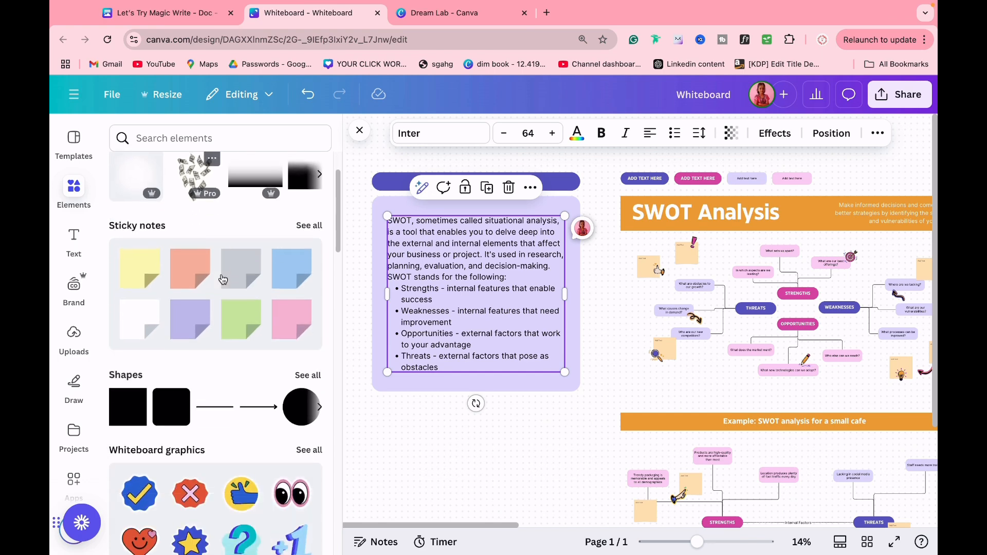
scroll(223, 280, "down", 4)
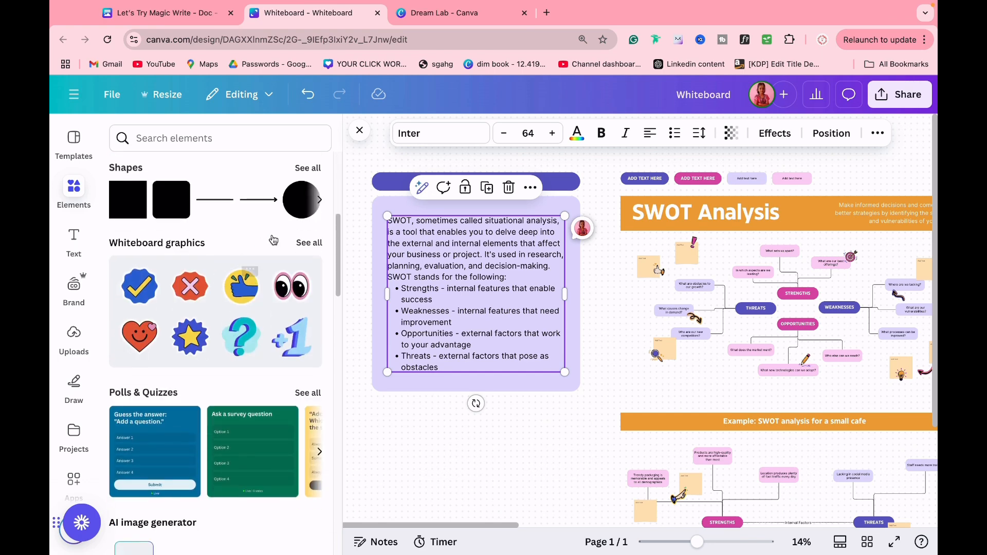
scroll(269, 263, "down", 3)
scroll(433, 416, "left", 6)
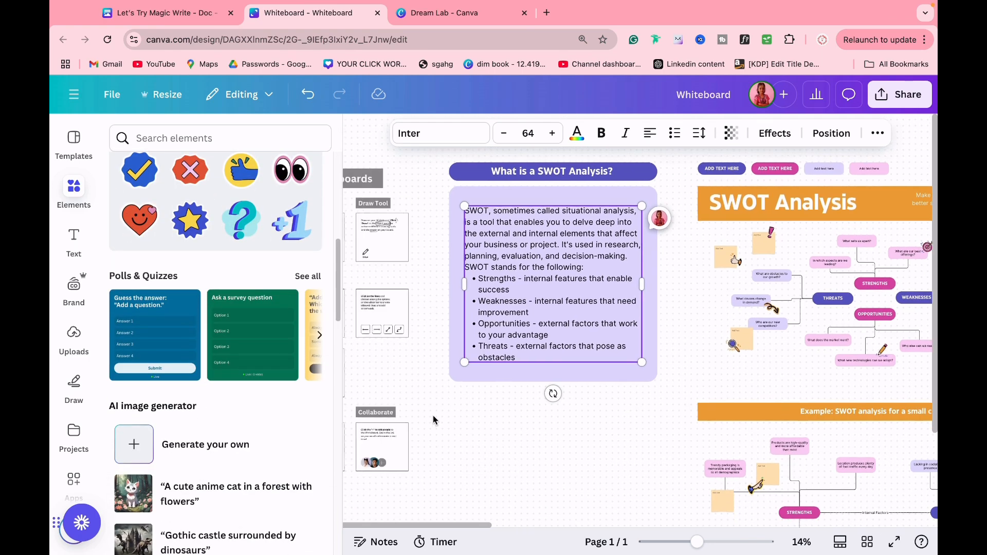
scroll(433, 415, "left", 10)
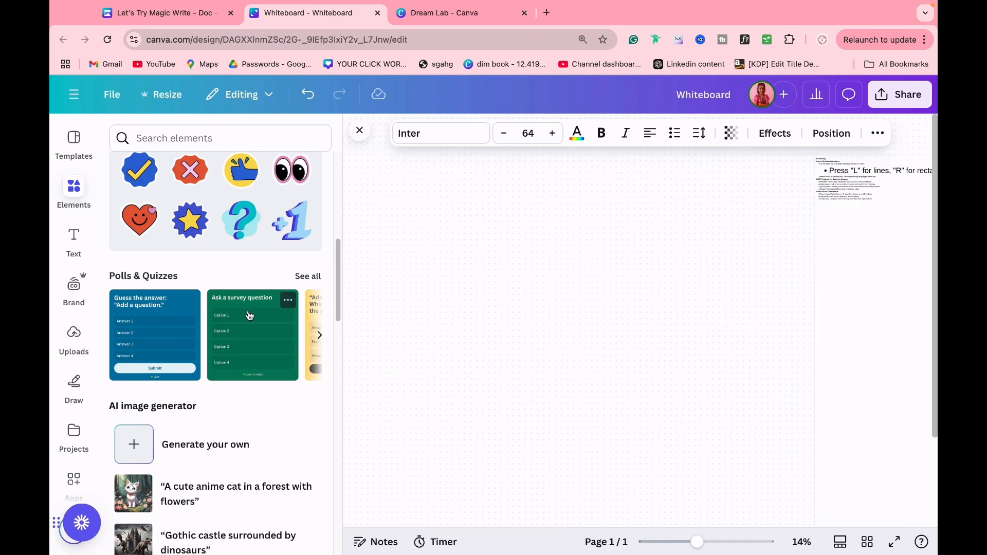
left_click(315, 276)
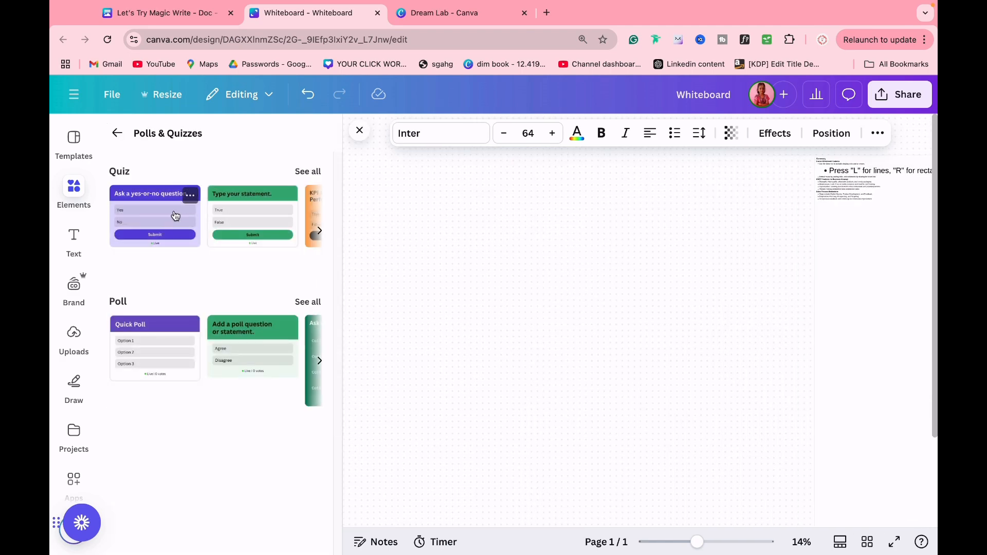
left_click(175, 216)
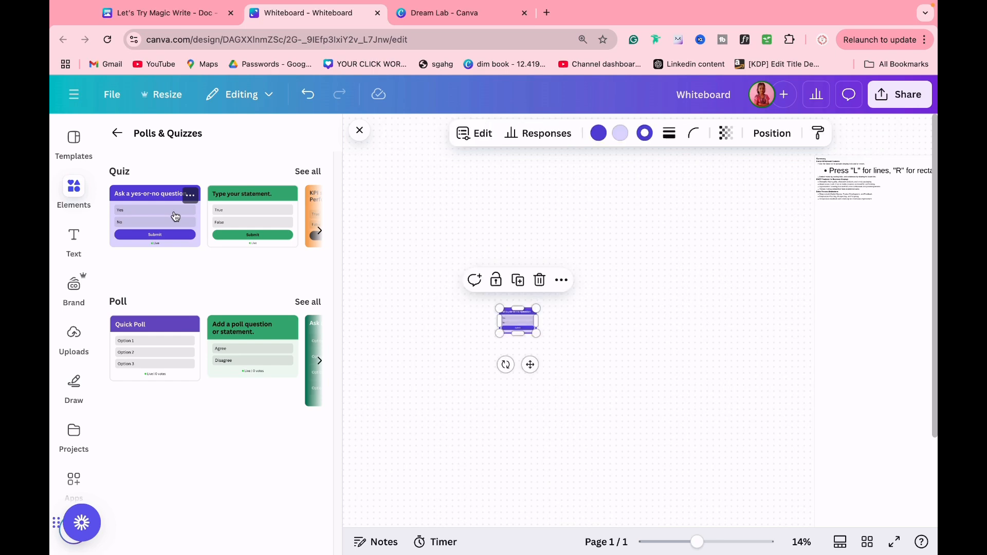
Open the yes-or-no quiz's settings for editing and move the quiz slightly right and down on the whiteboard.
scroll(537, 327, "up", 3)
scroll(529, 332, "up", 3)
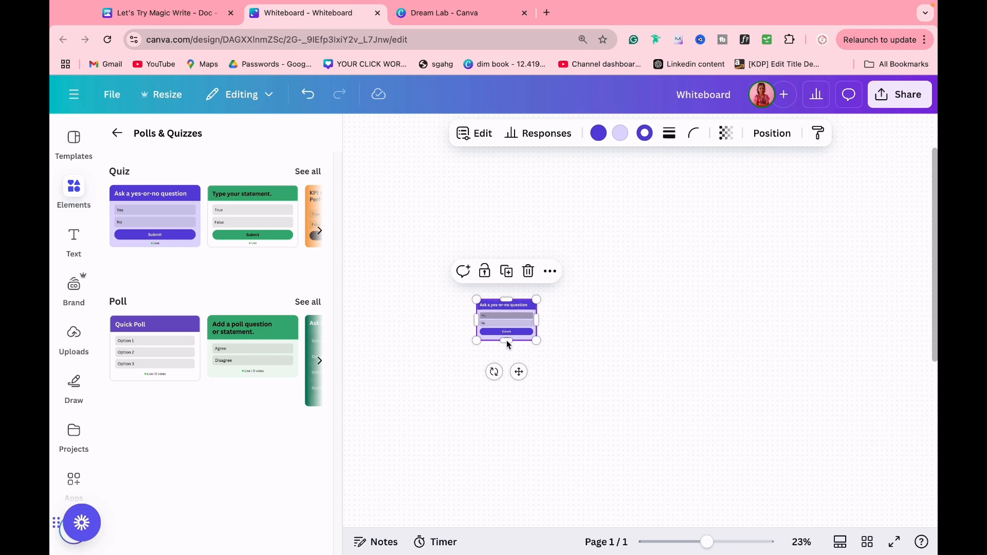
left_click_drag(712, 548, 735, 542)
scroll(603, 498, "left", 3)
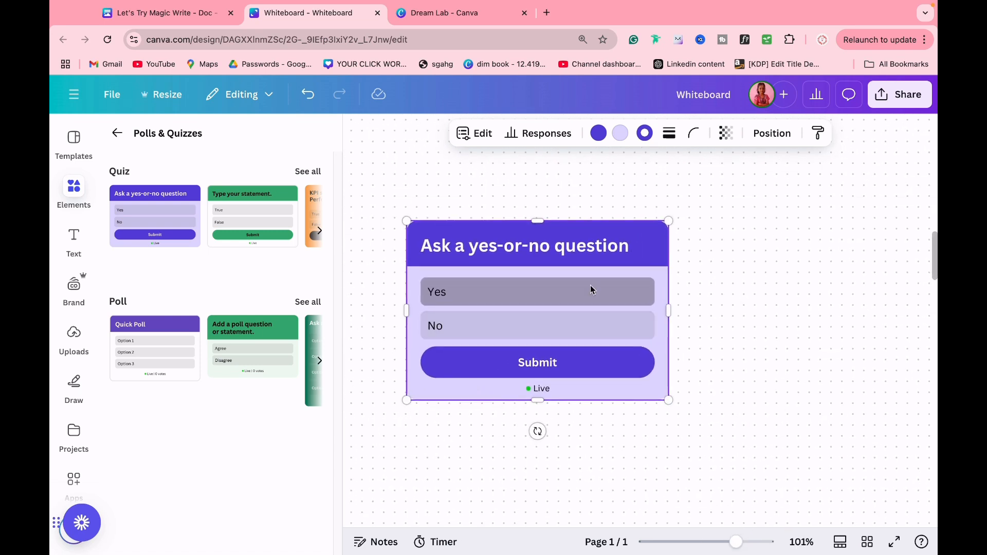
left_click(547, 249)
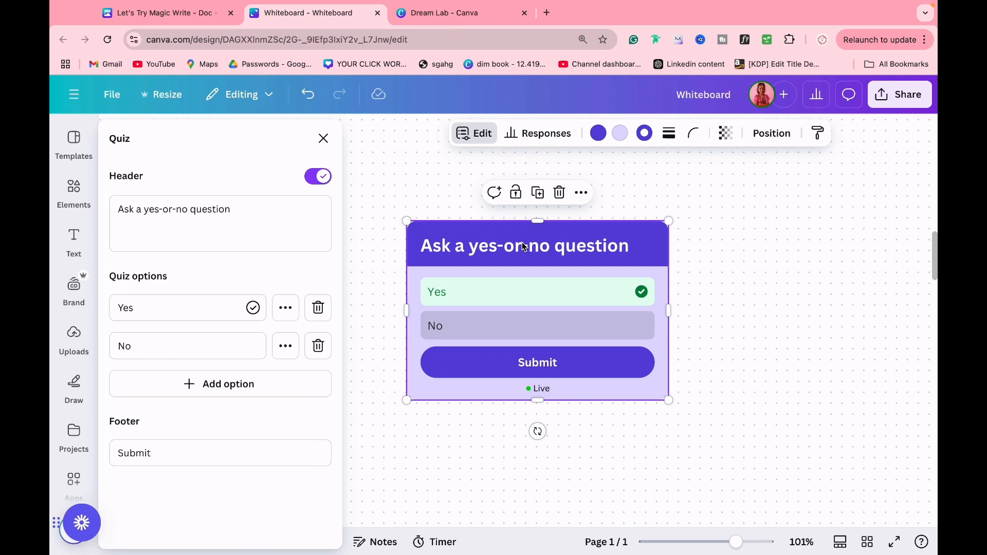
scroll(493, 262, "up", 2)
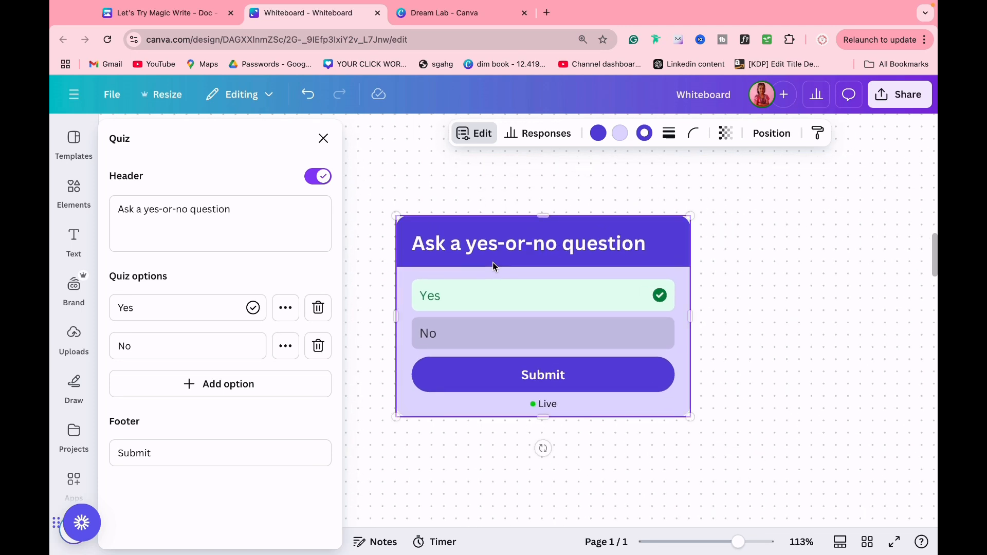
left_click_drag(414, 248, 447, 258)
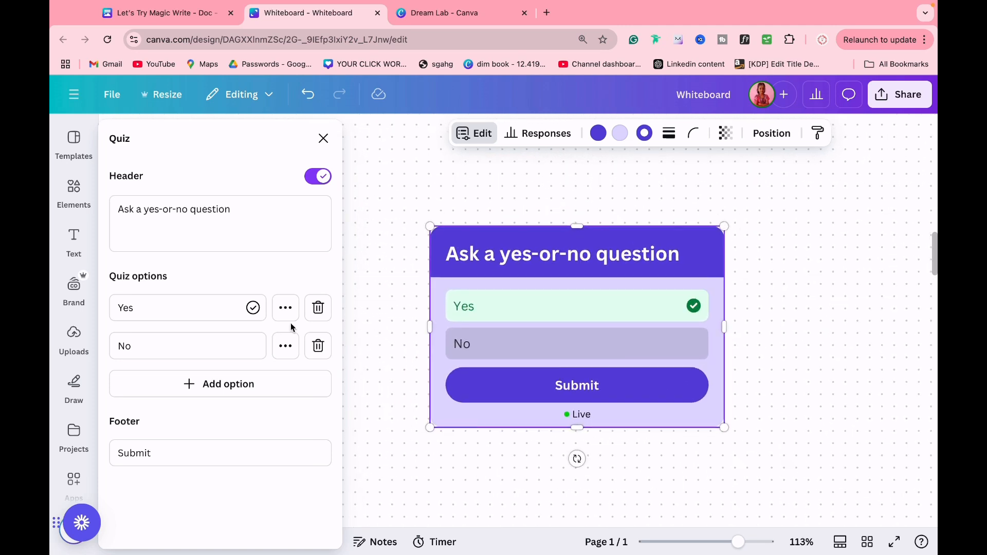
Examine the quiz's editable header and footer texts and view its responses.
triple_click(181, 209)
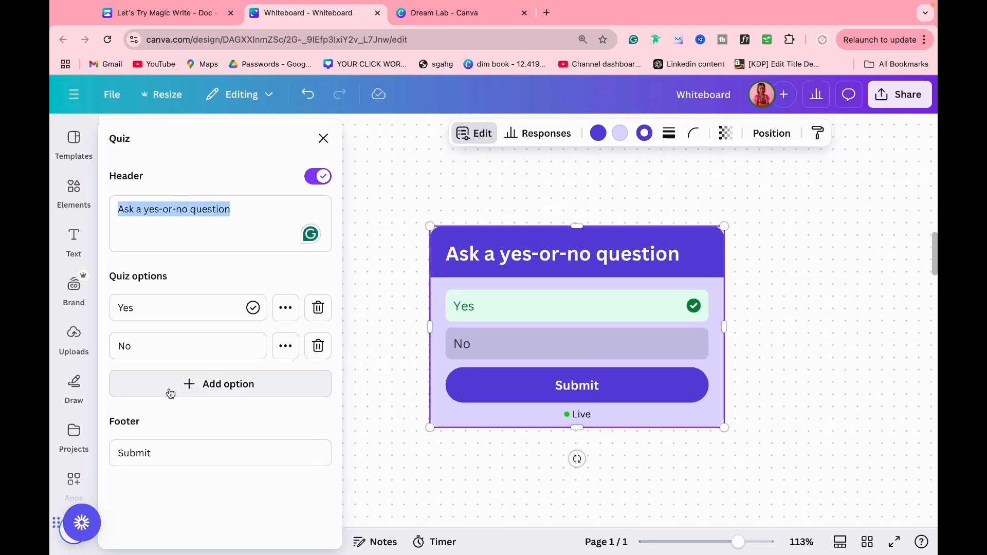
left_click(191, 451)
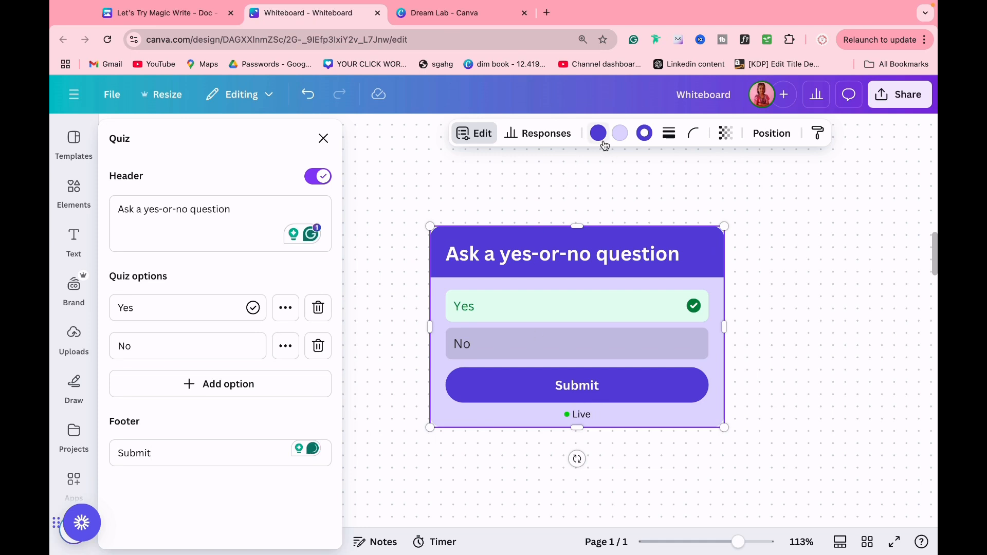
left_click(559, 138)
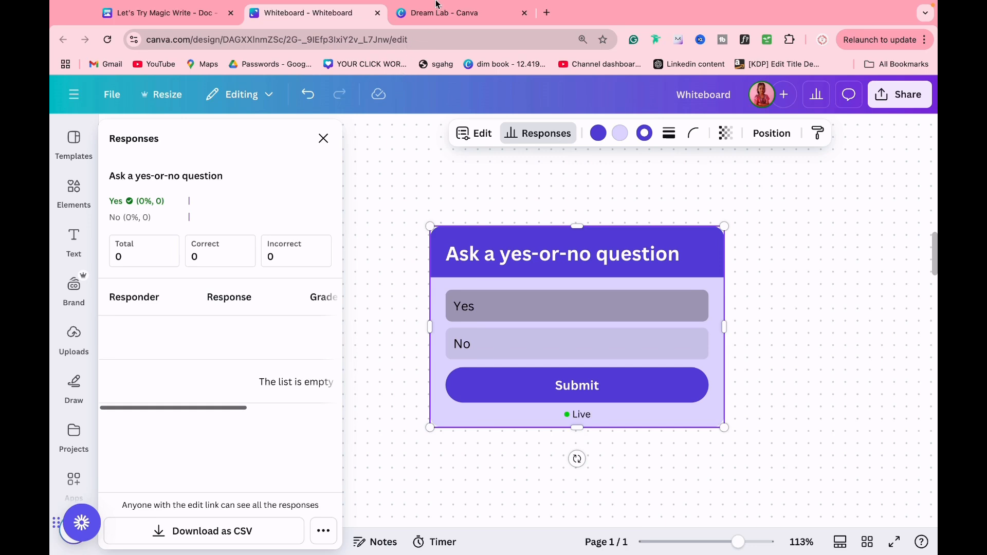
Switch to Dream Lab, enter the prompt "An indian baloon seller walking on the rural steets of india Landscape mode" and set the aspect ratio to 16:9.
left_click(438, 12)
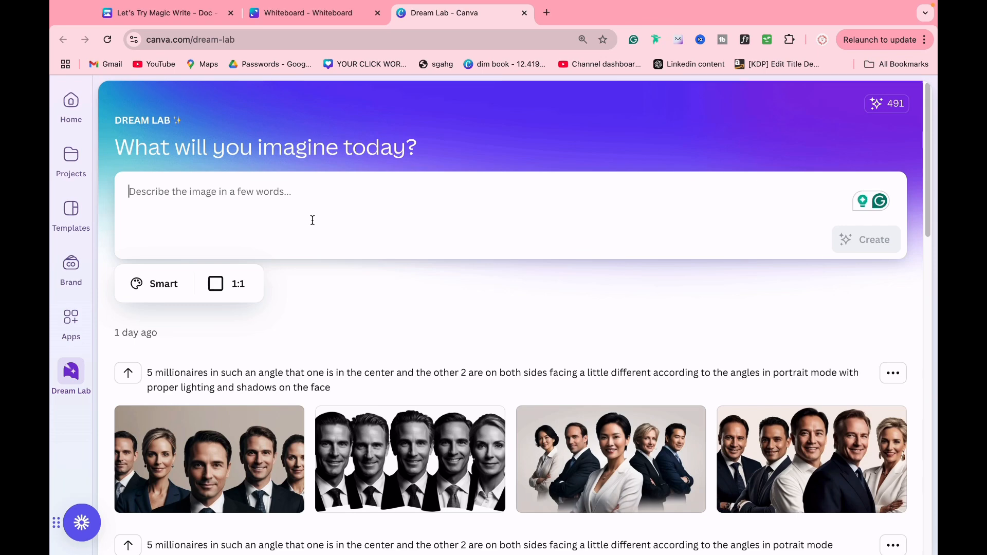
type("An indian baloon seller walk")
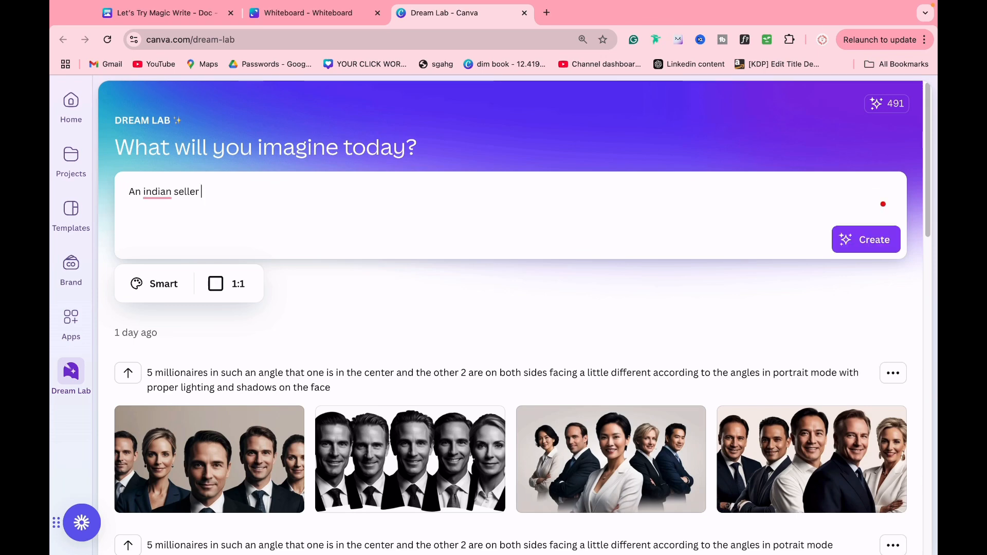
type("ing on the rural steets of india Landscape mode")
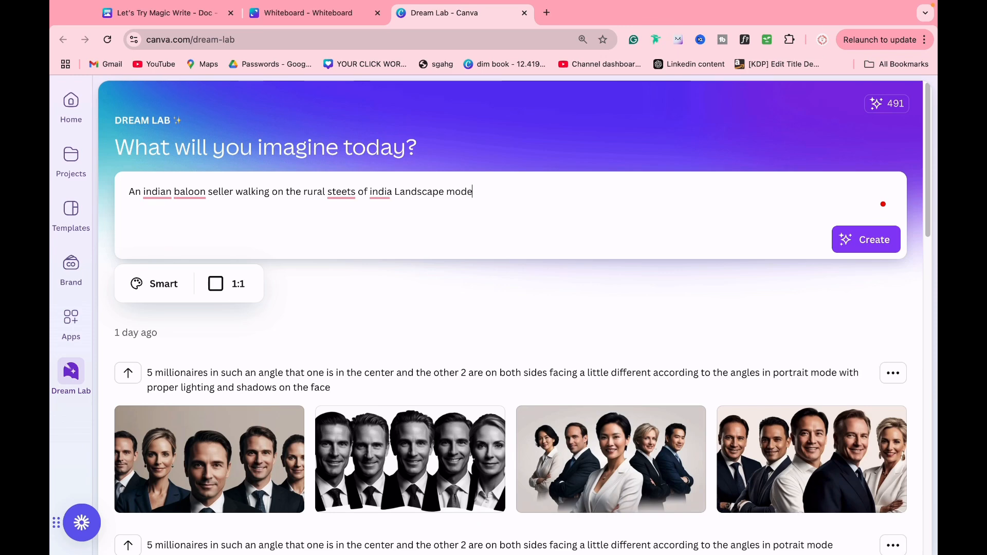
left_click(229, 284)
left_click(316, 353)
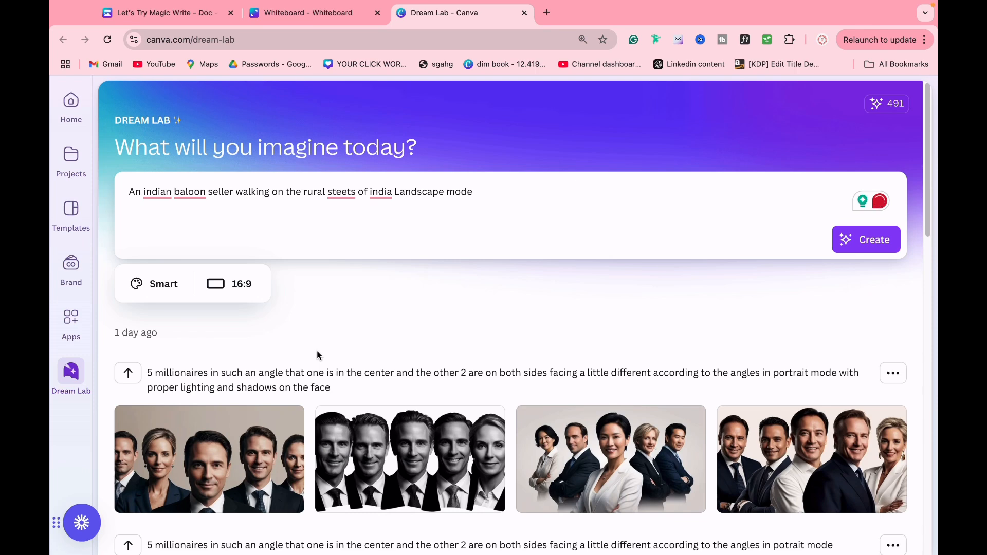
Review the available image styles, keep Smart and generate the balloon seller images.
left_click(169, 284)
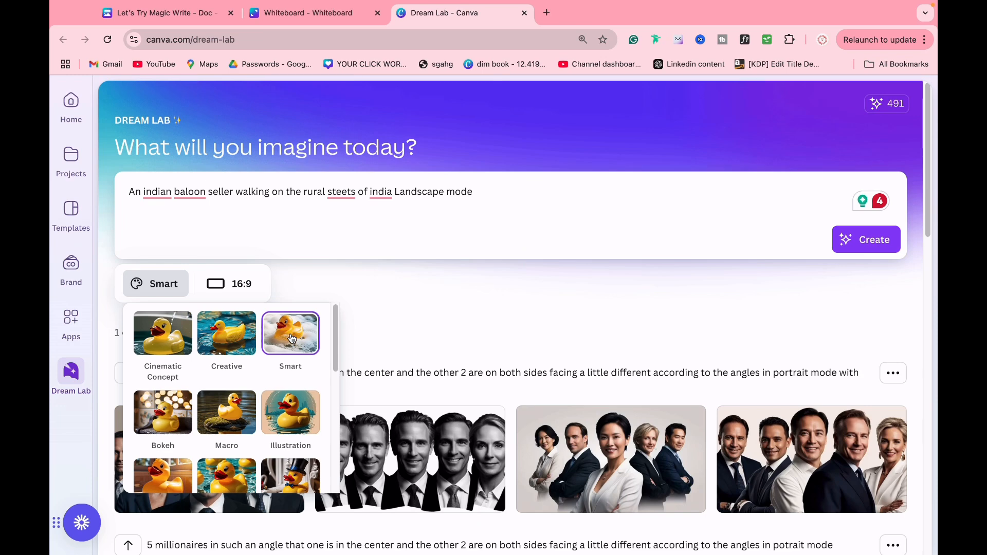
left_click(417, 326)
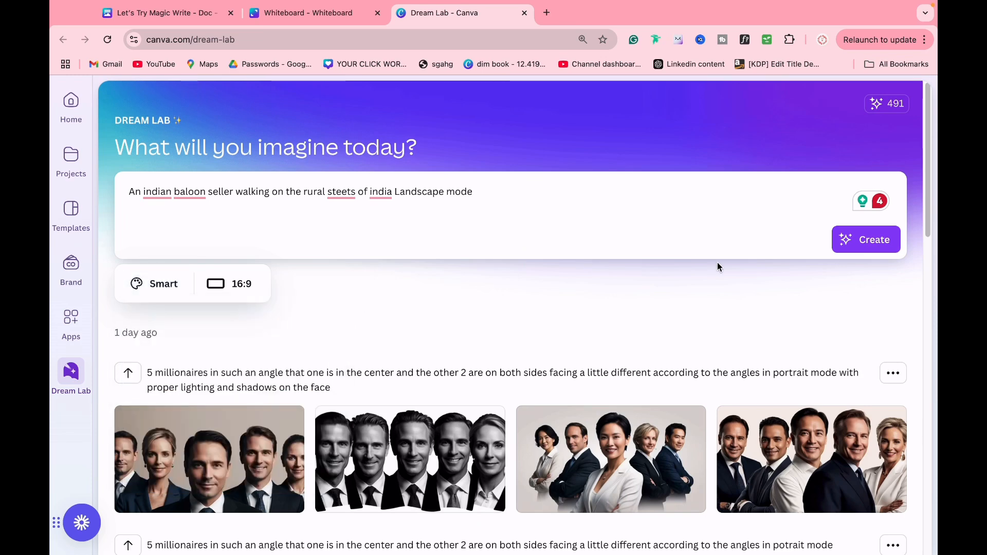
left_click(858, 249)
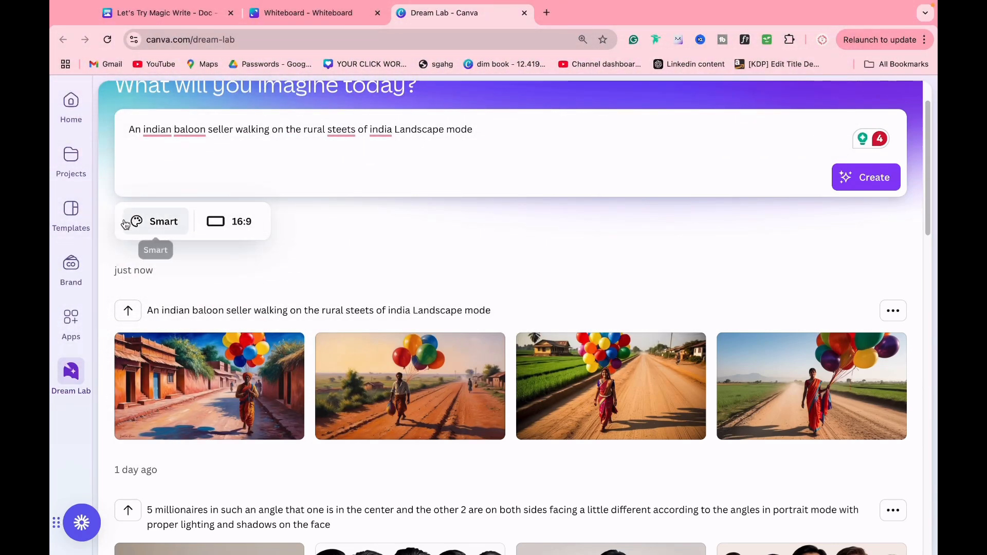
Generate the same prompt in the Sketch - Color style and preview the second image enlarged.
left_click(172, 217)
scroll(189, 326, "down", 2)
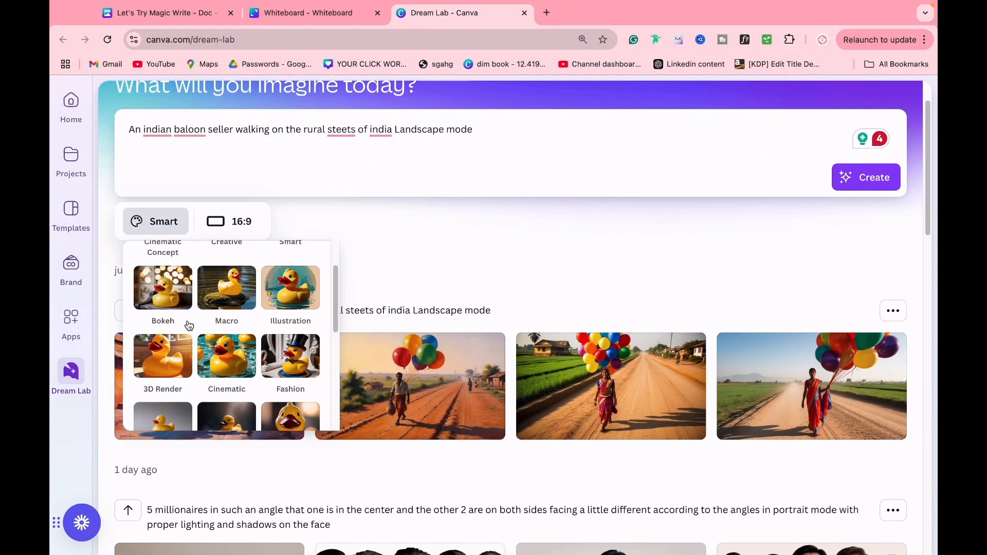
scroll(189, 326, "down", 3)
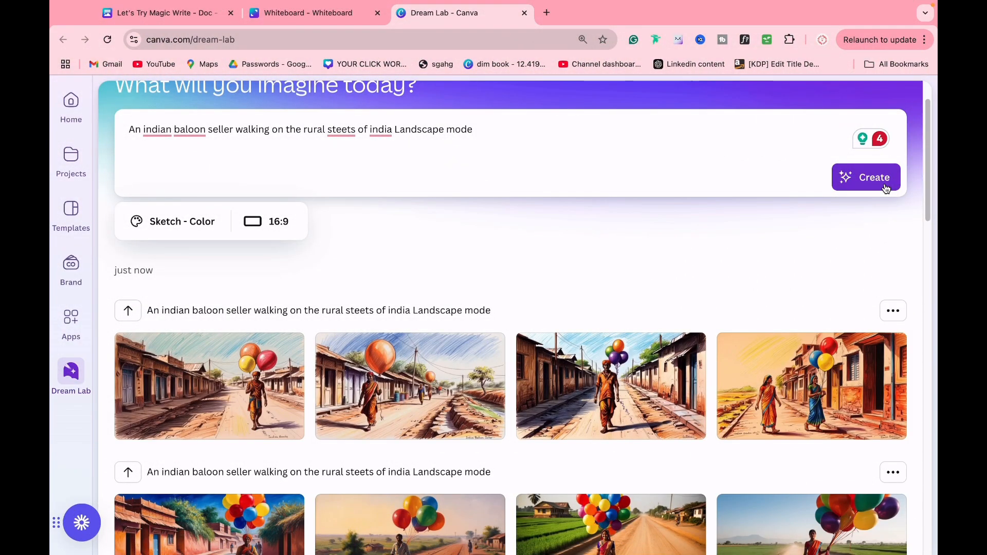
left_click(414, 400)
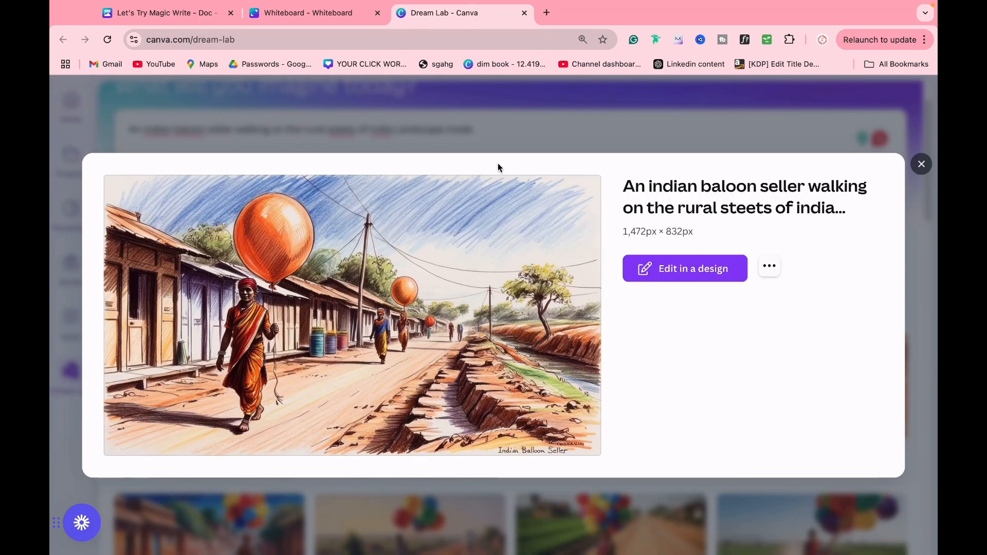
left_click(498, 147)
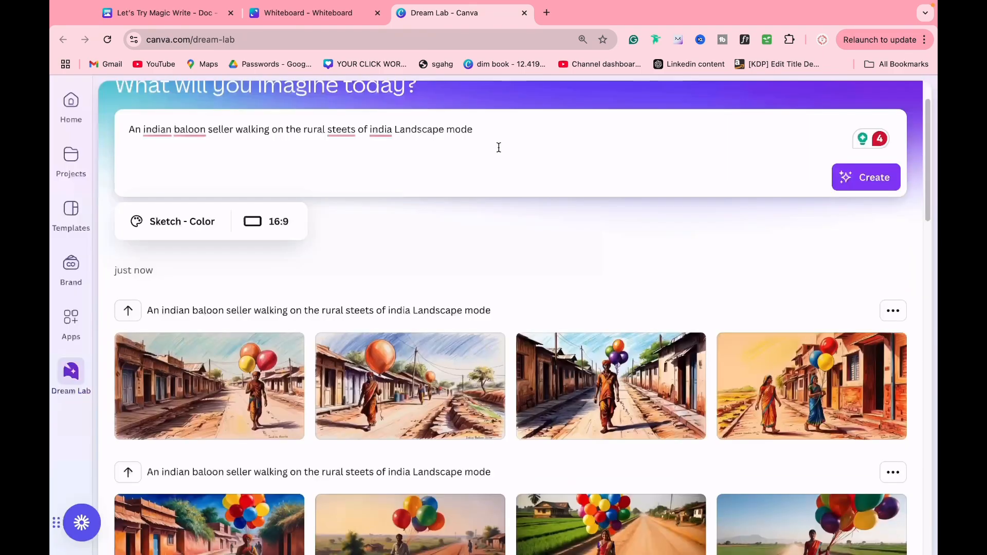
Generate the same prompt in the Pop Art style and preview the fourth image enlarged.
left_click(199, 223)
scroll(289, 349, "down", 5)
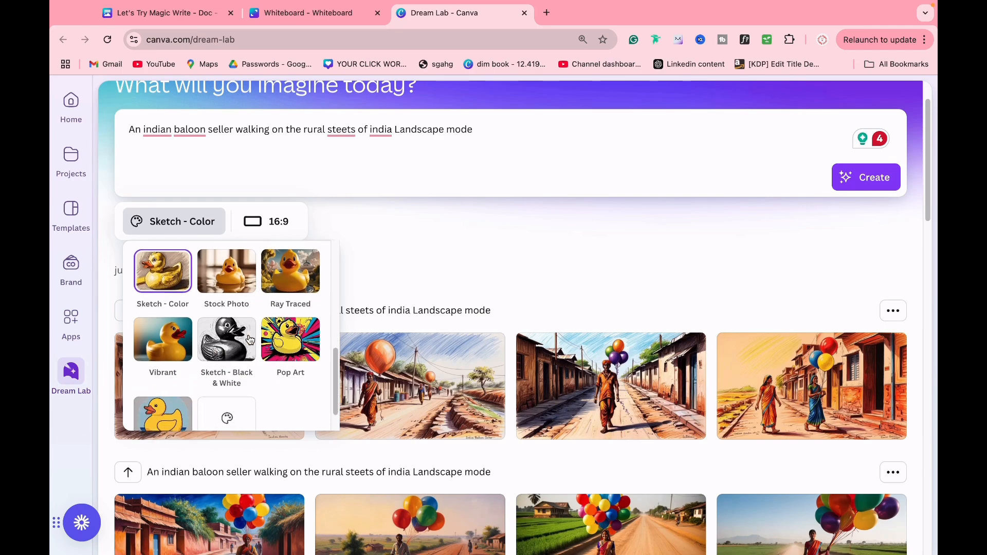
left_click(289, 349)
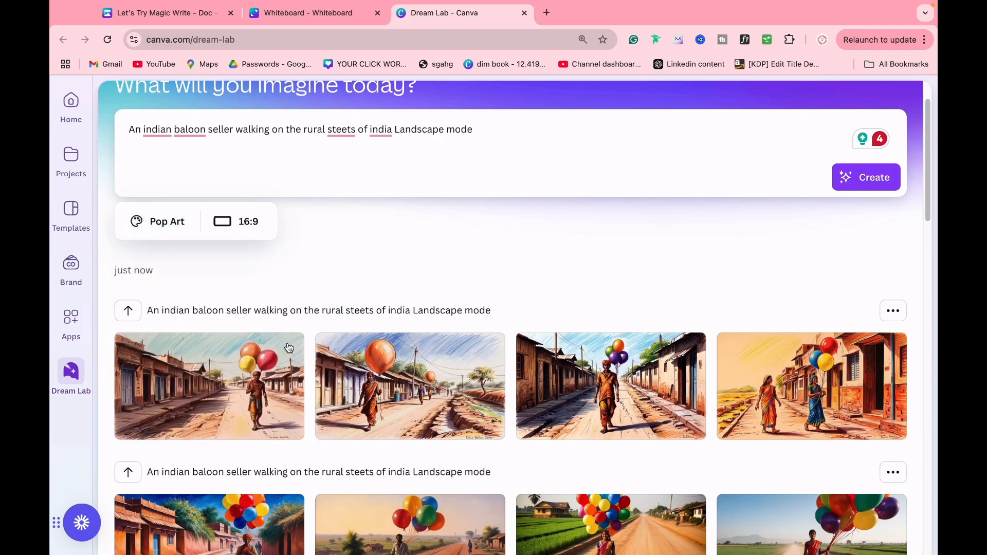
left_click(863, 186)
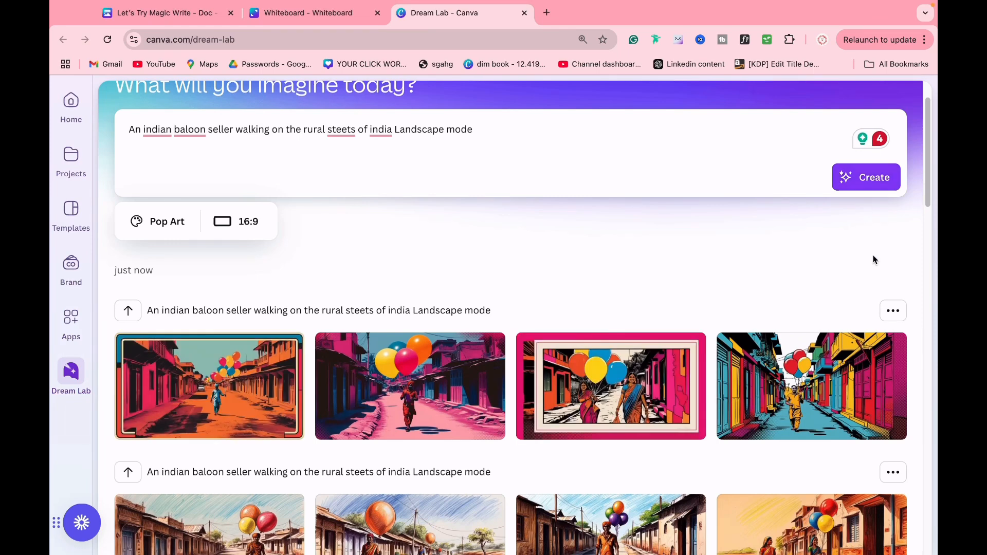
left_click(807, 375)
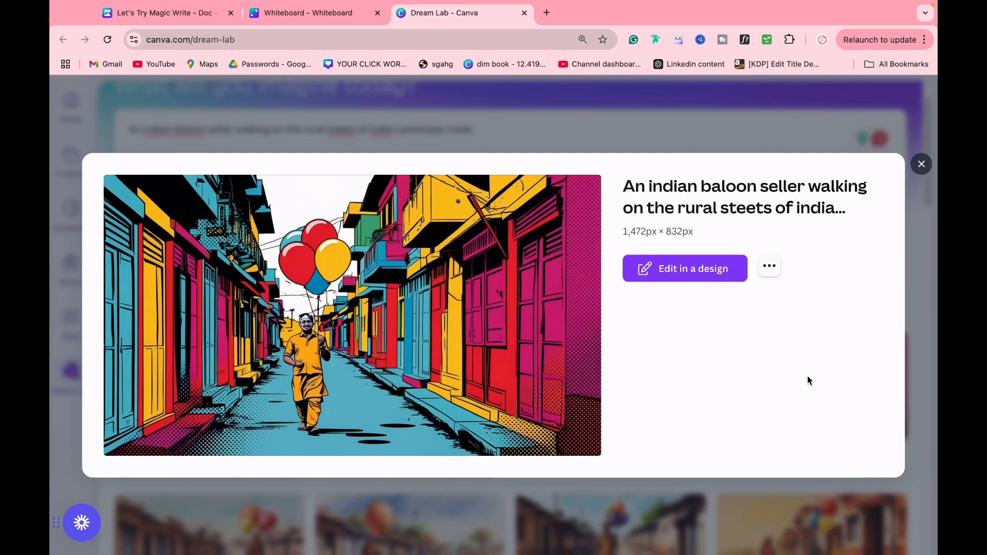
left_click(921, 164)
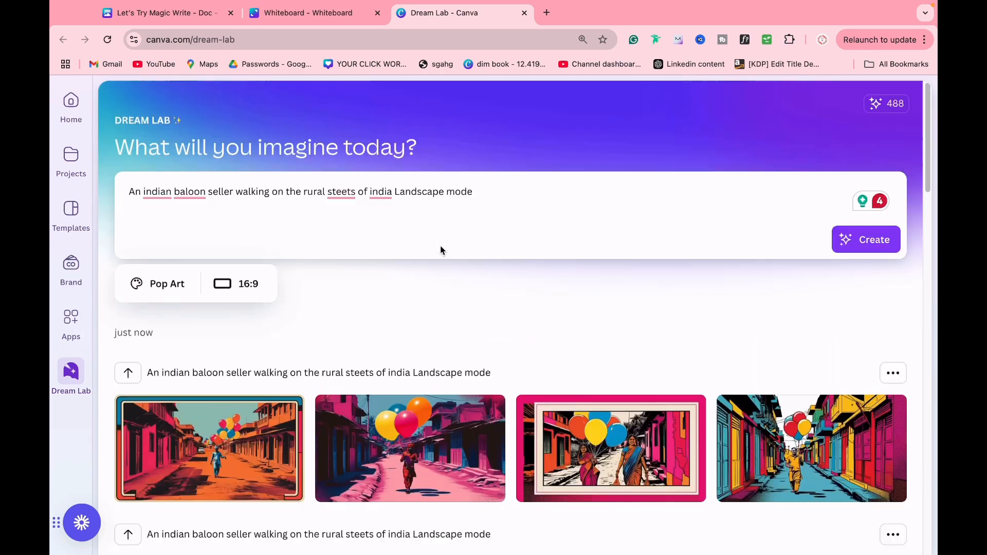
Switch back to the whiteboard and then to the "Let's Try Magic Write" Doc.
left_click(298, 22)
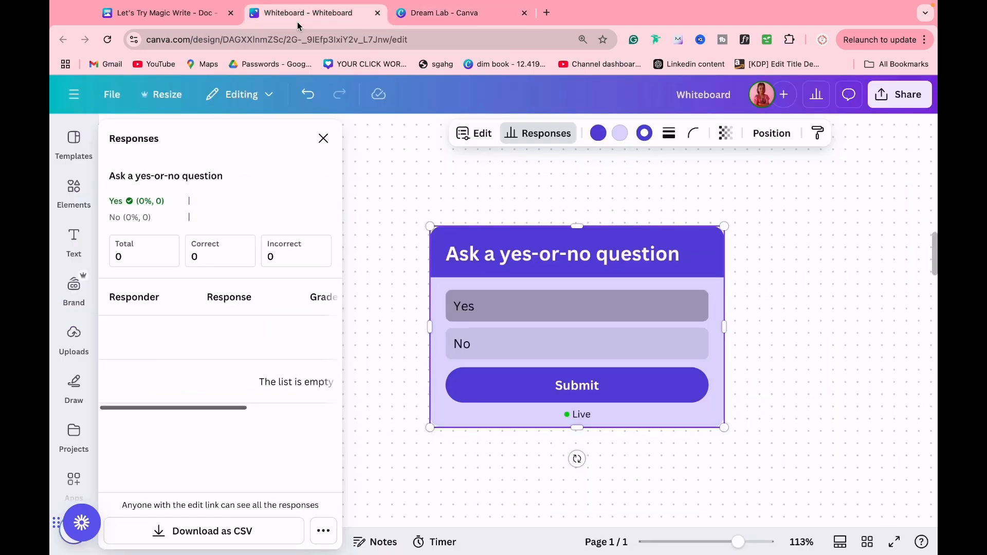
left_click(183, 10)
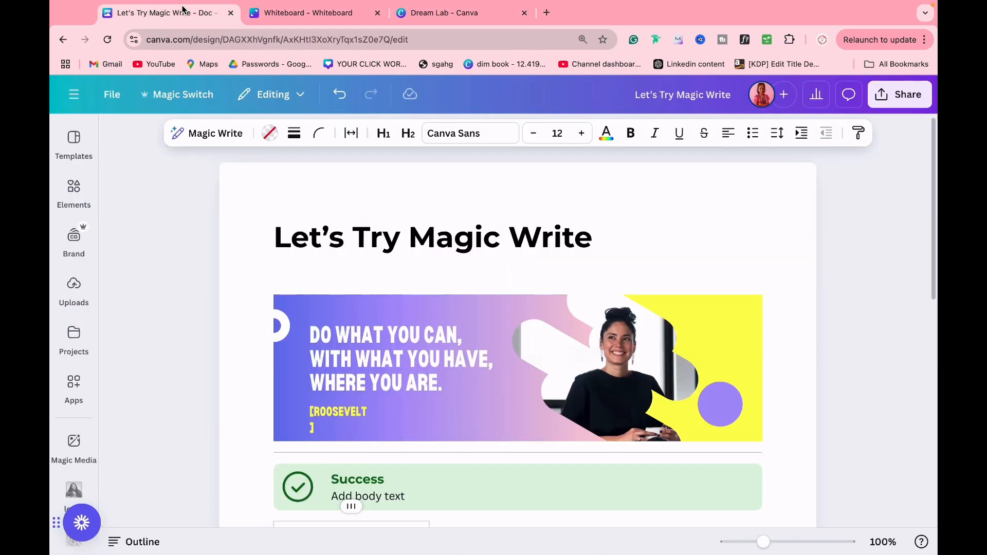